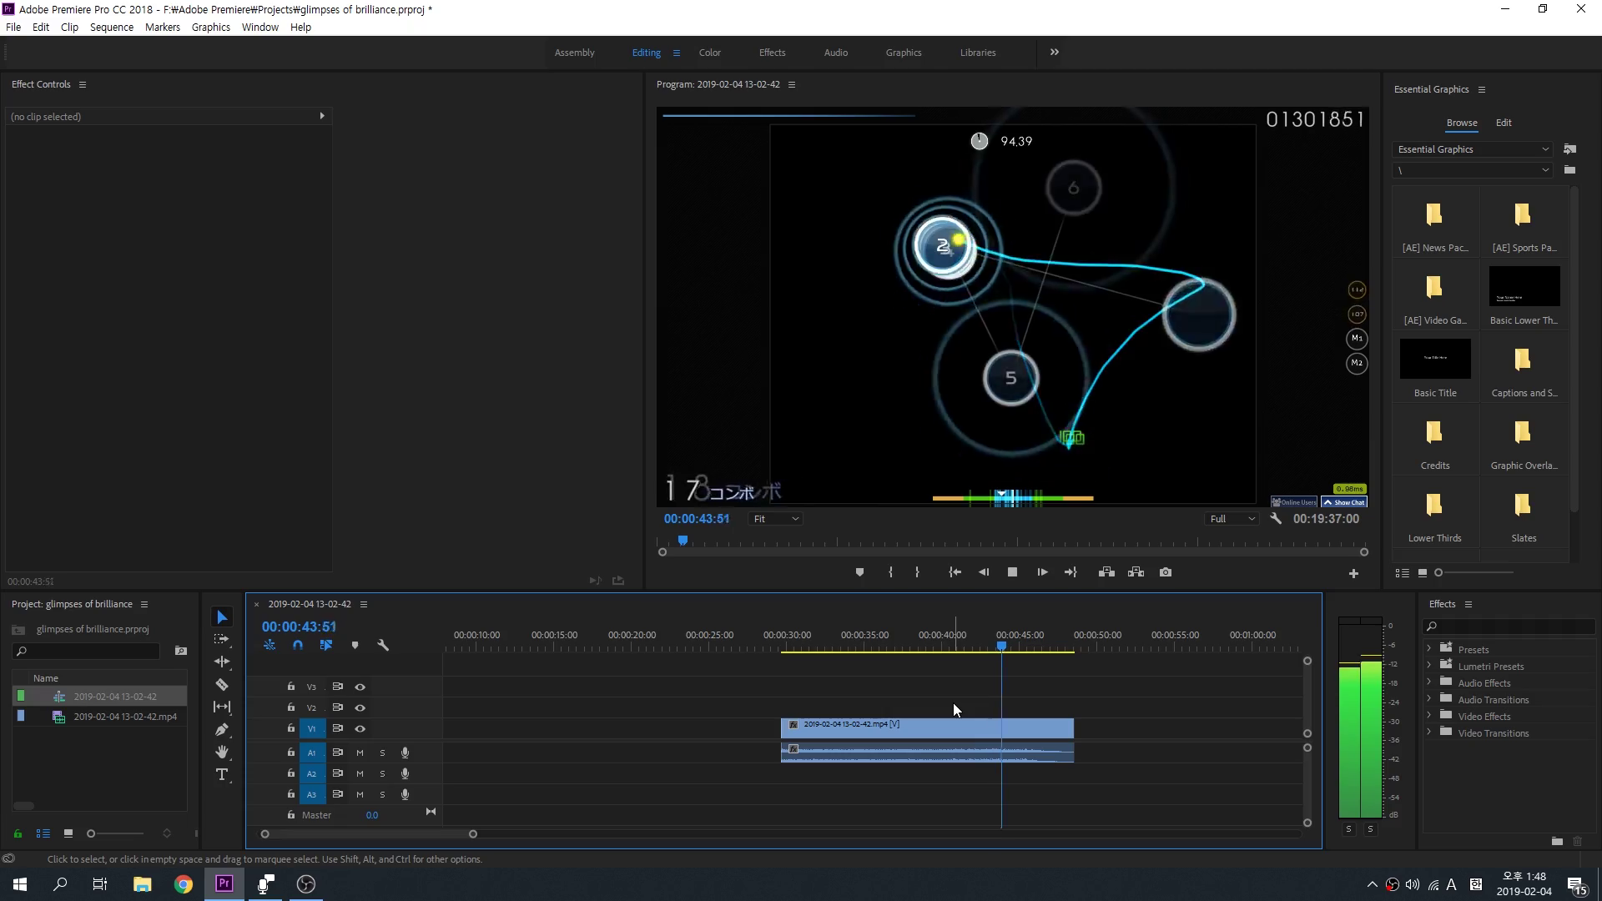
Stop the osu! replay just past the missed note, around the 45-second mark.
{"action": "key", "text": "space"}
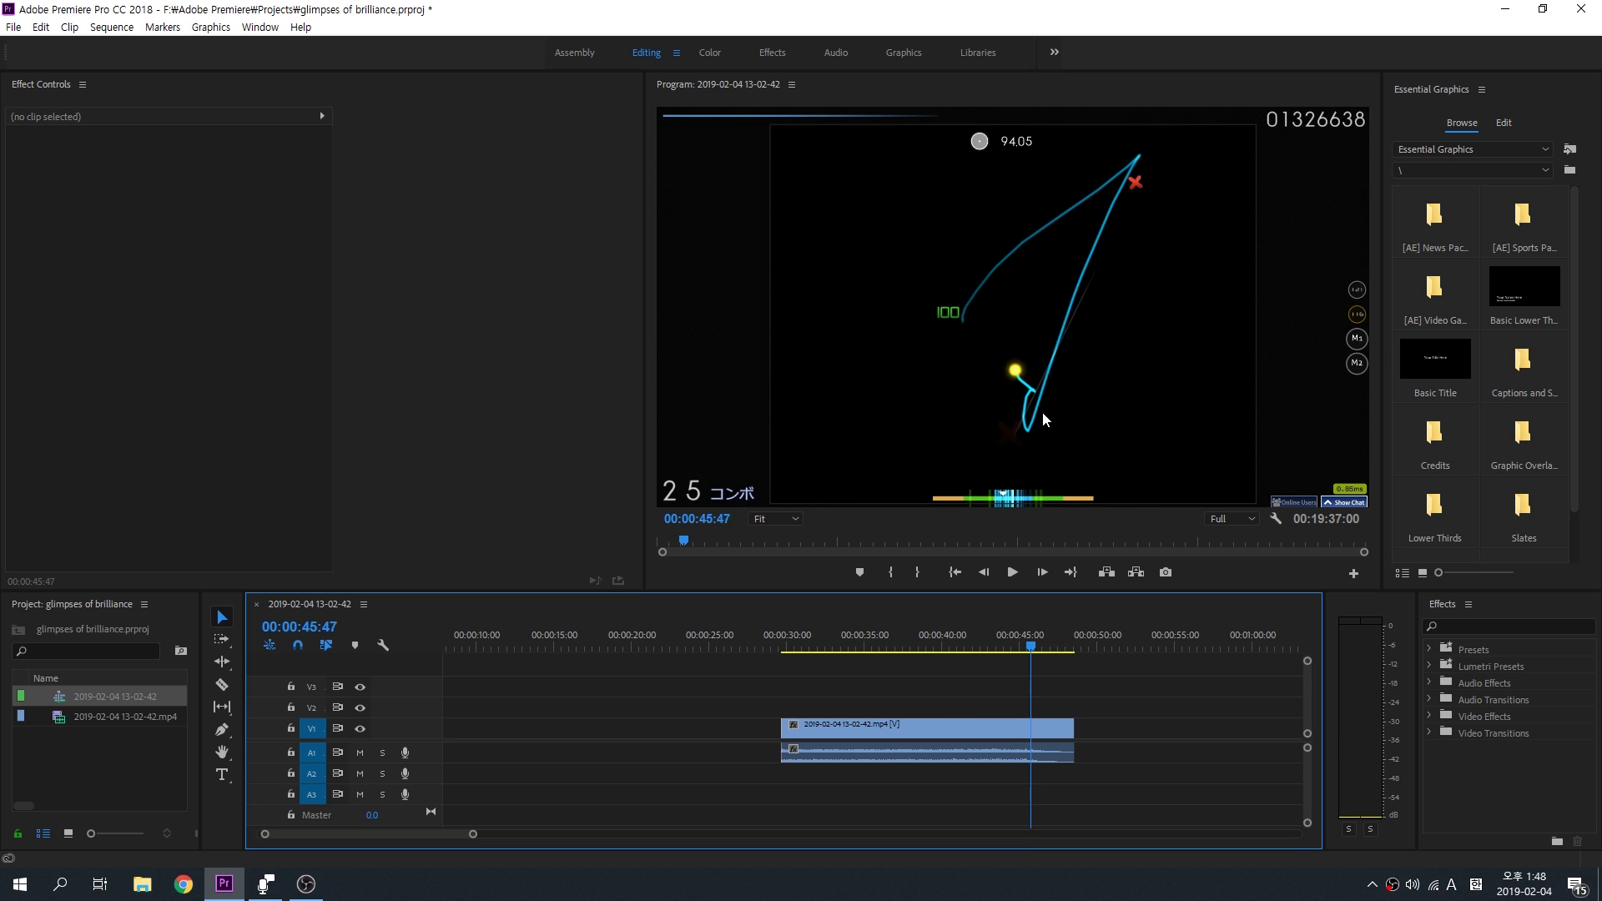
Step back before the missed note and compare adjacent frames near 45:16.
{"action": "key", "text": "Left"}
{"action": "key", "text": "Left"}
{"action": "key", "text": "Left"}
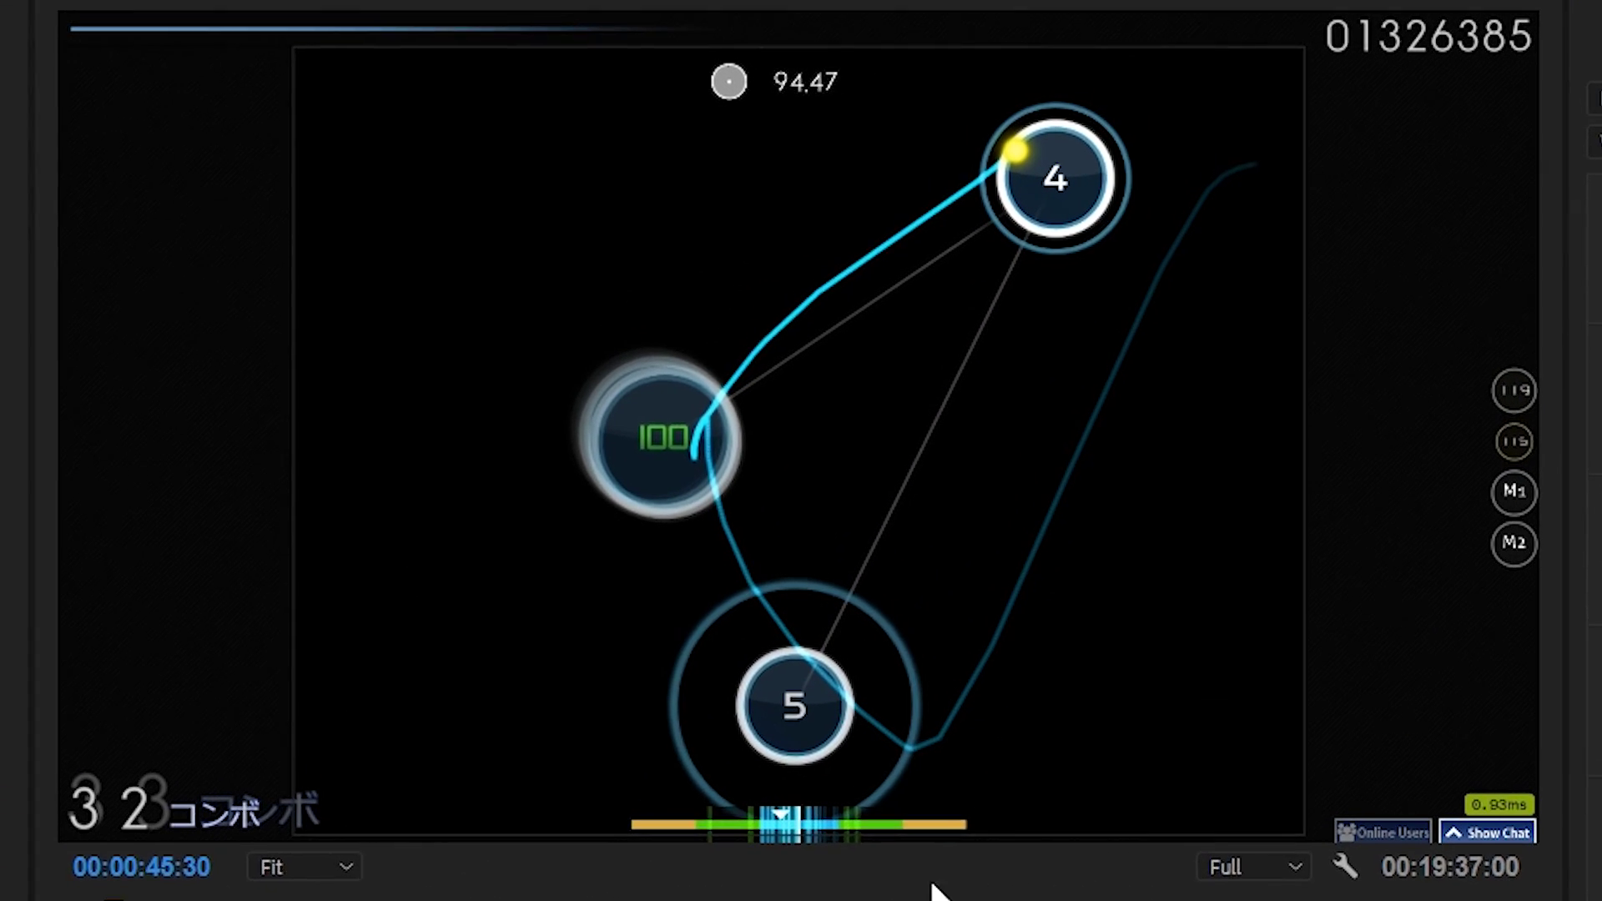
{"action": "key", "text": "Left"}
{"action": "key", "text": "Left"}
{"action": "key", "text": "Left"}
{"action": "key", "text": "Left"}
{"action": "key", "text": "Left"}
{"action": "key", "text": "Left"}
{"action": "key", "text": "Left"}
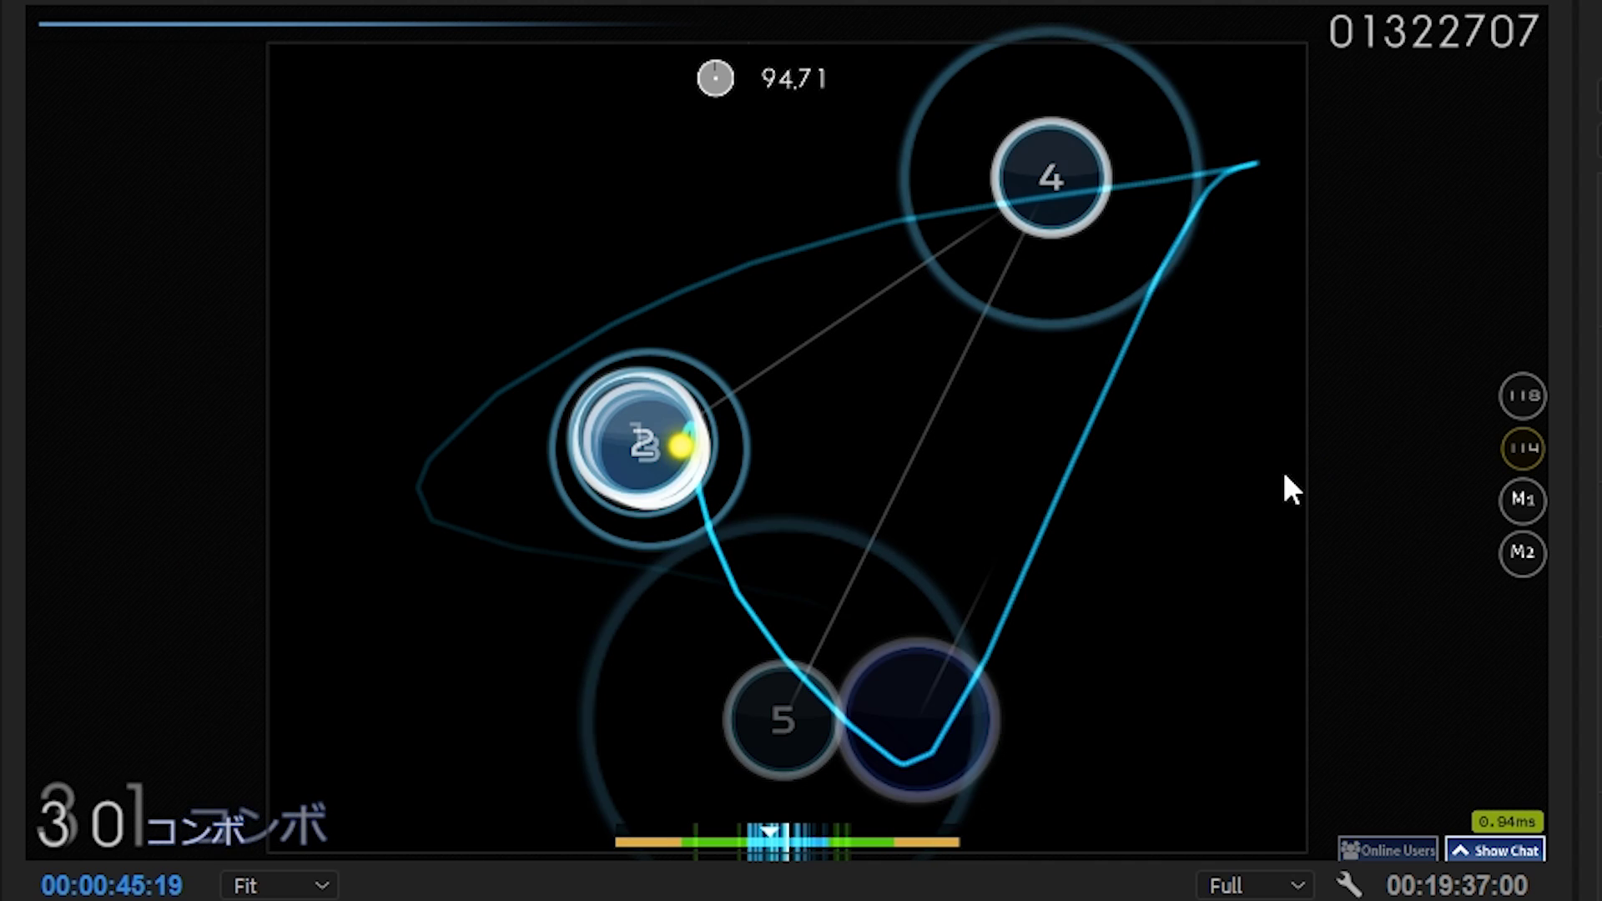
{"action": "key", "text": "Left"}
{"action": "key", "text": "Left"}
{"action": "key", "text": "Left"}
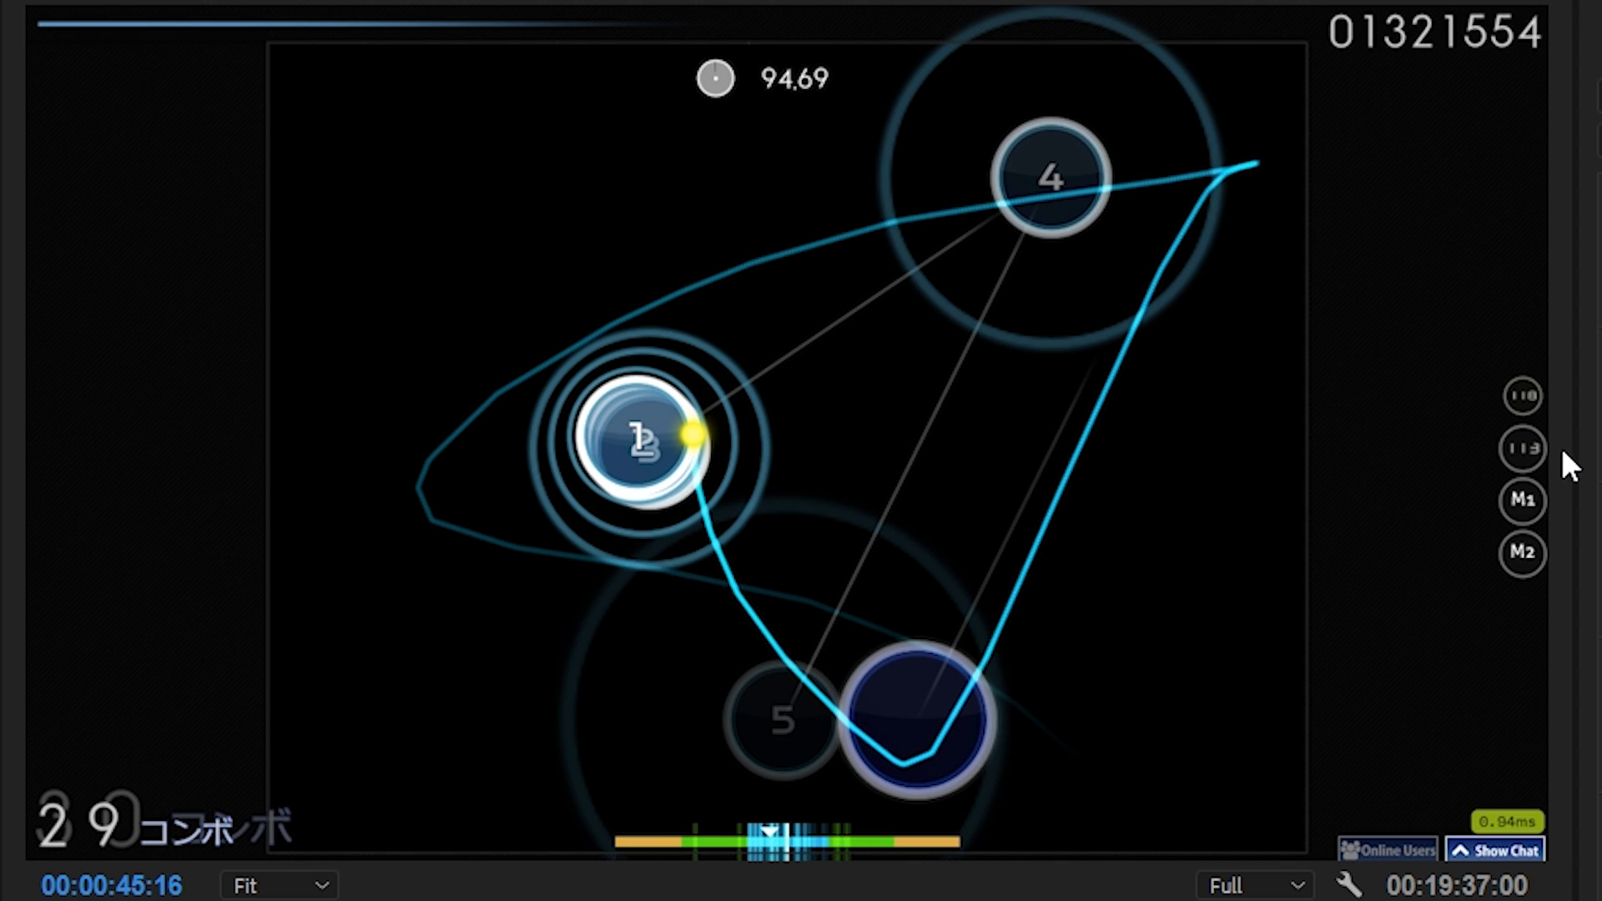
{"action": "key", "text": "Right"}
{"action": "key", "text": "Left"}
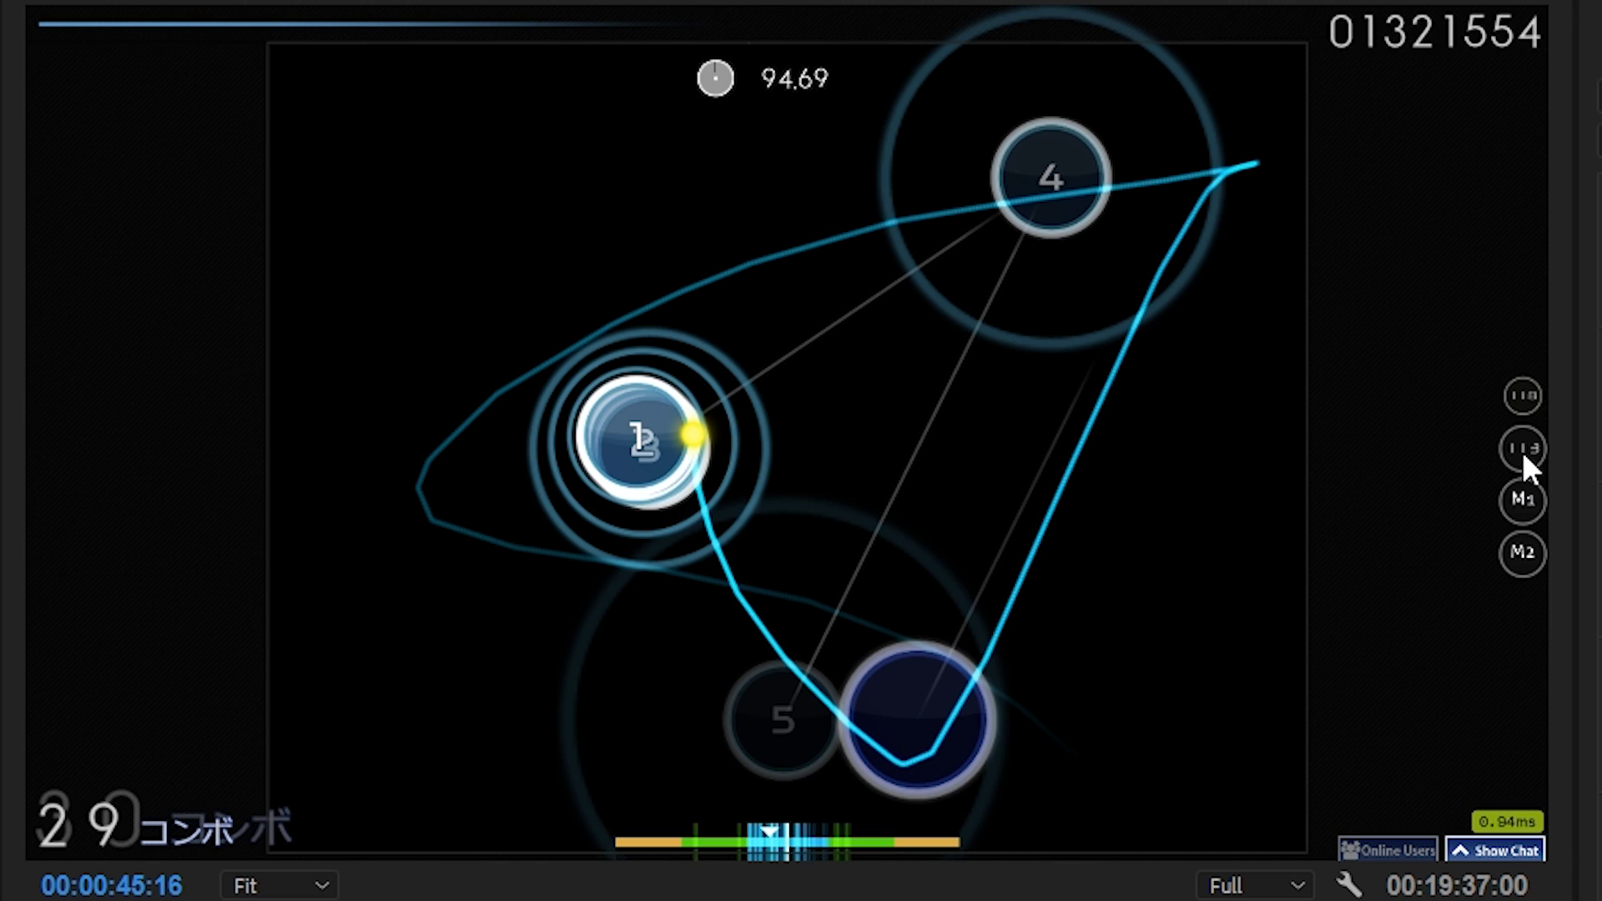
{"action": "key", "text": "Right"}
{"action": "key", "text": "Left"}
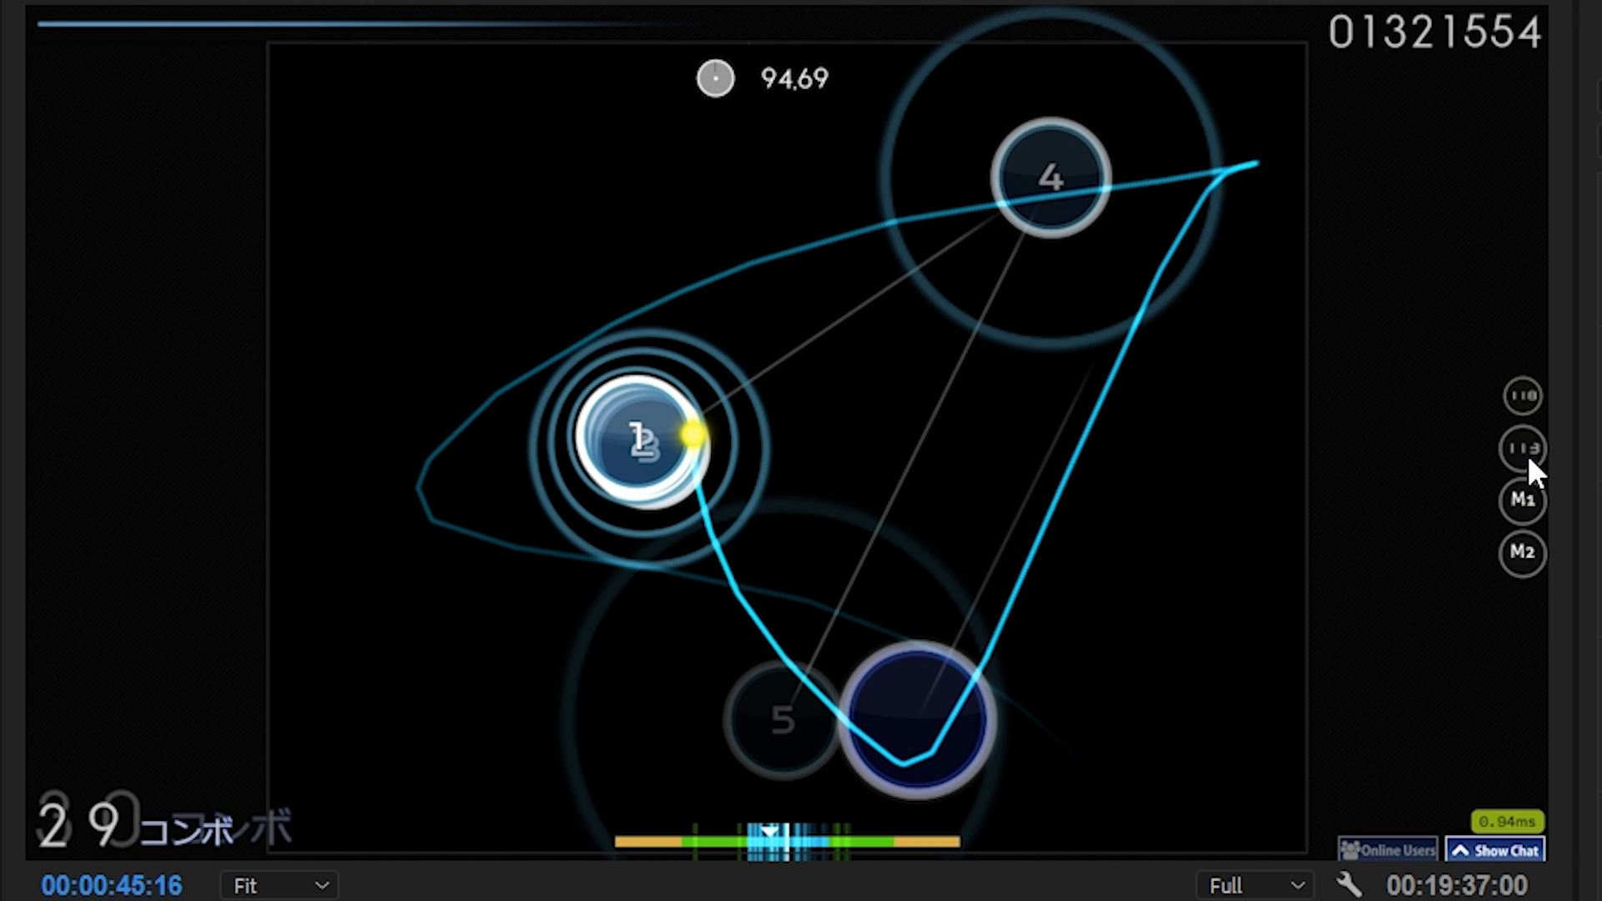
{"action": "key", "text": "Right"}
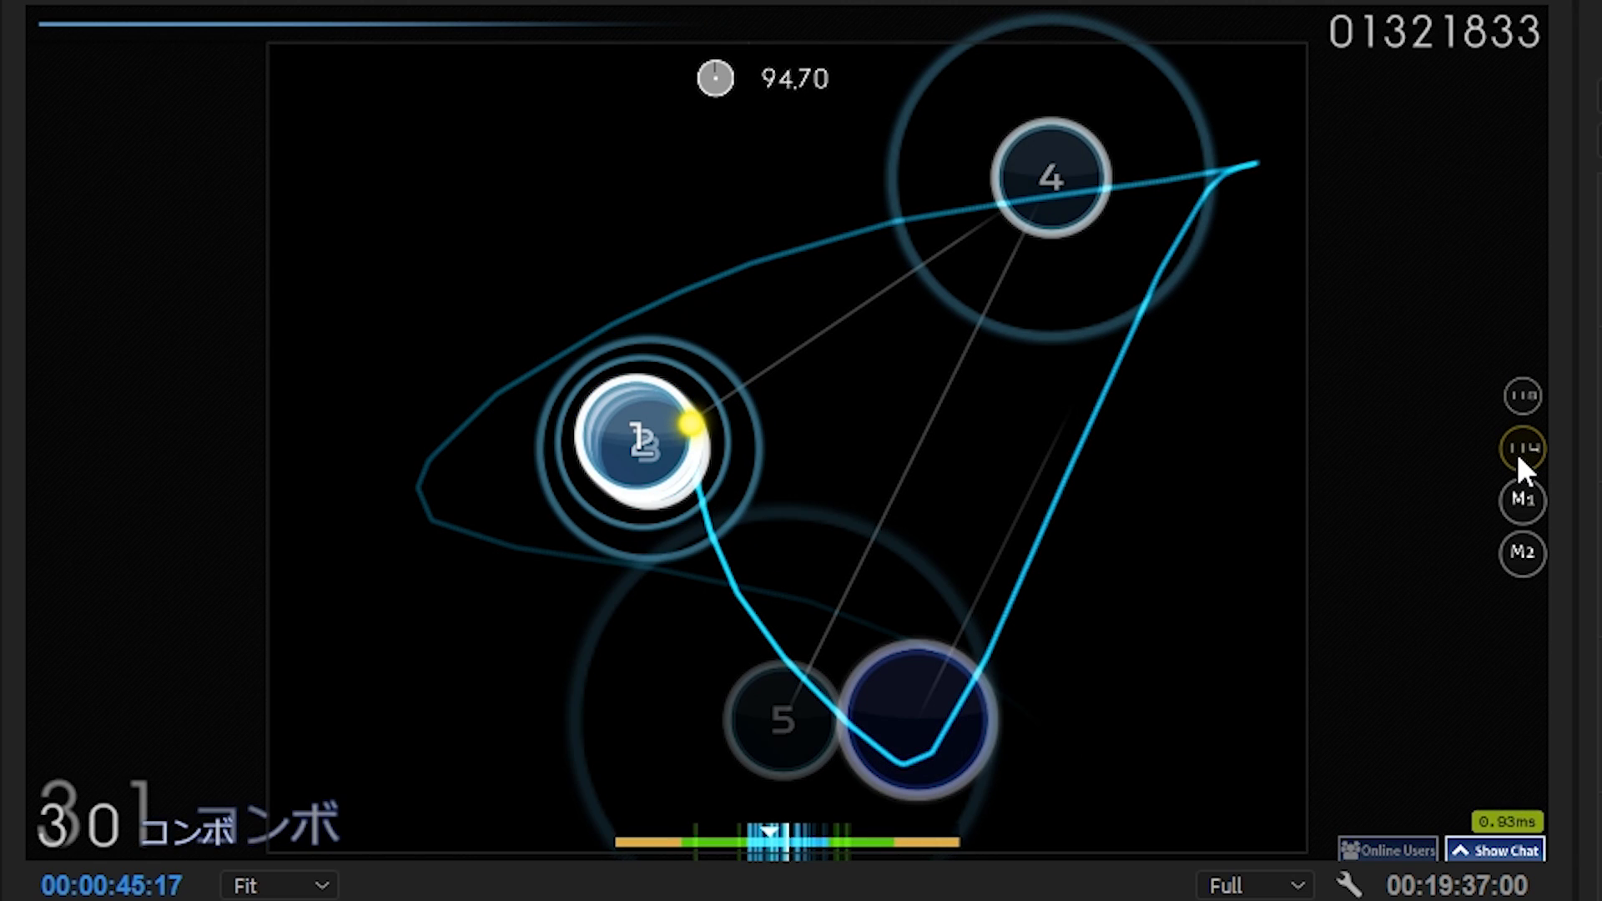
{"action": "key", "text": "Left"}
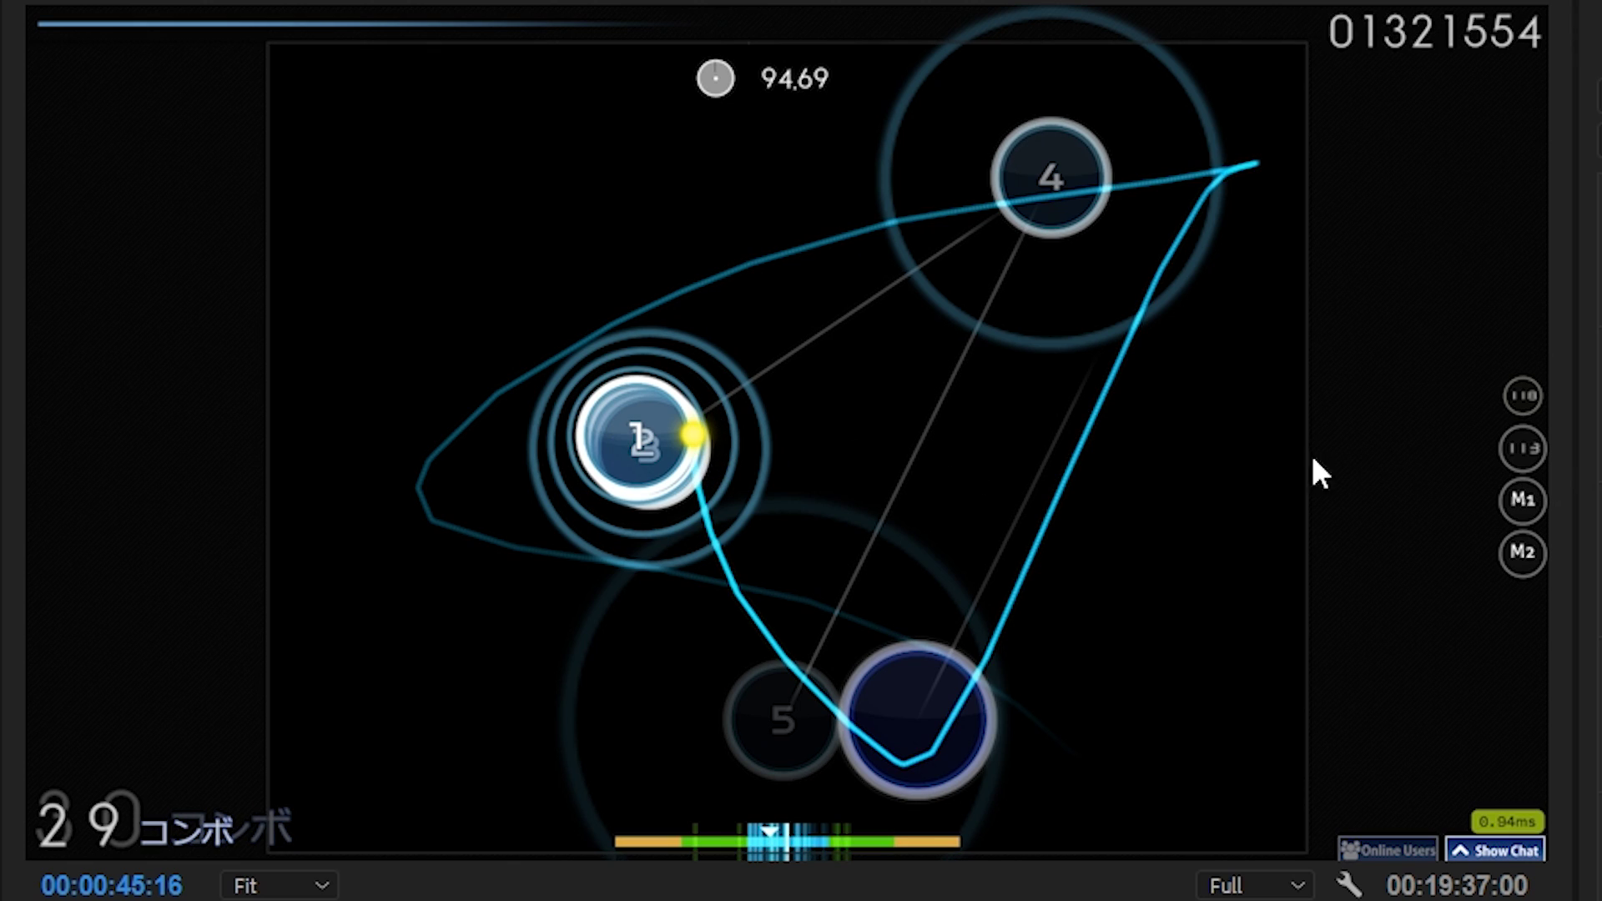
Advance frame by frame to 45:23, where accuracy drops to 94.65.
{"action": "key", "text": "Right"}
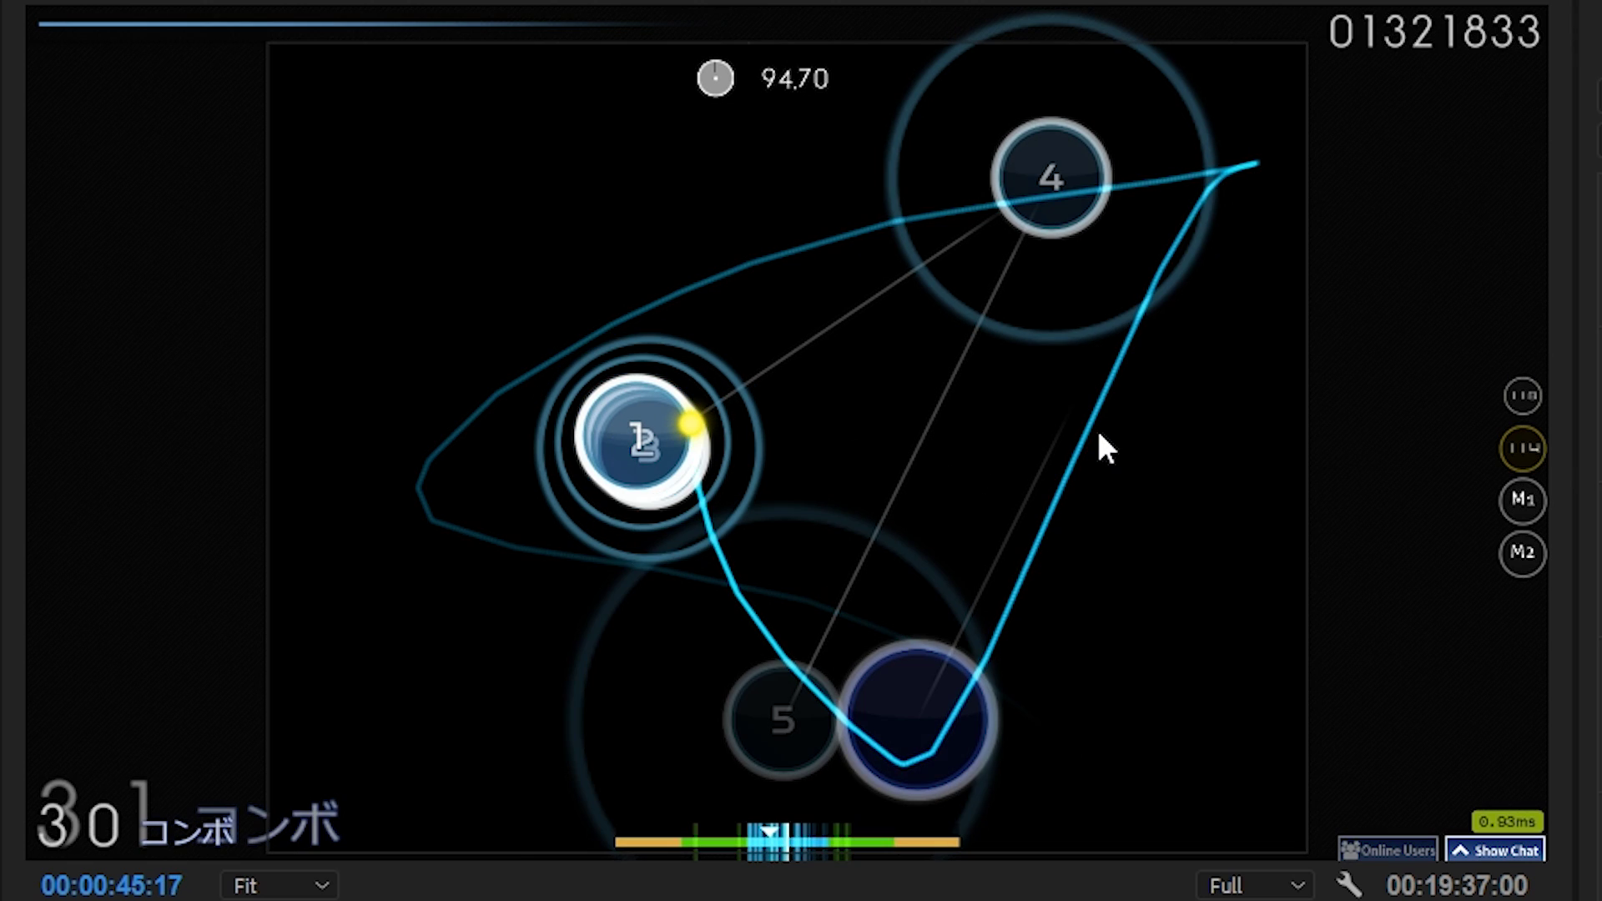
{"action": "key", "text": "Right"}
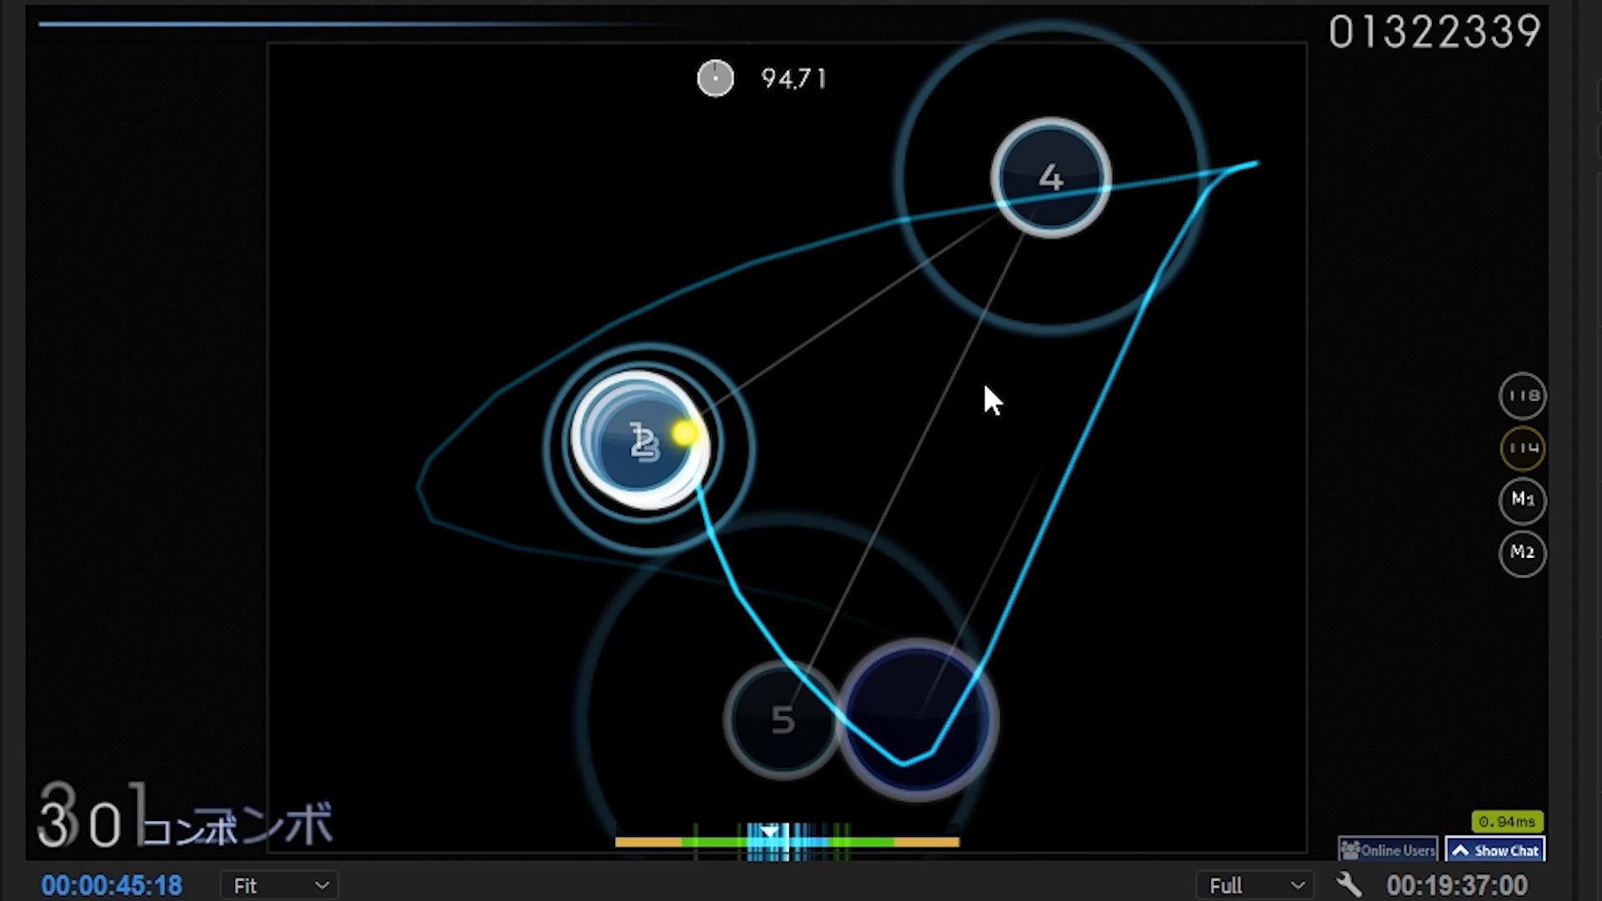
{"action": "key", "text": "Right"}
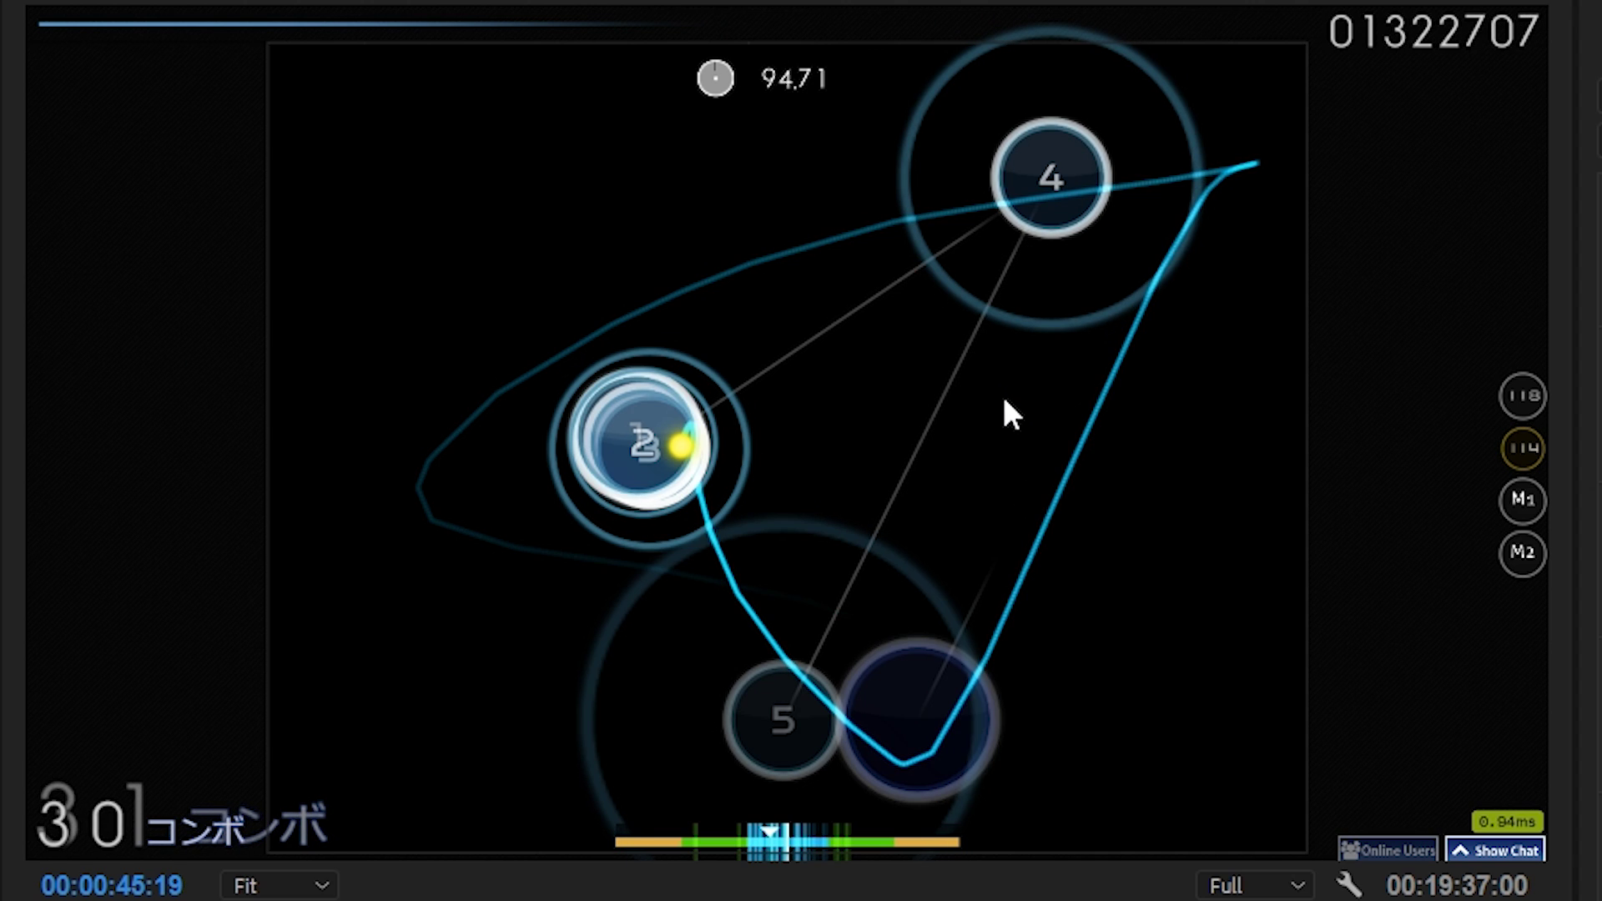
{"action": "key", "text": "Right"}
{"action": "key", "text": "Right"}
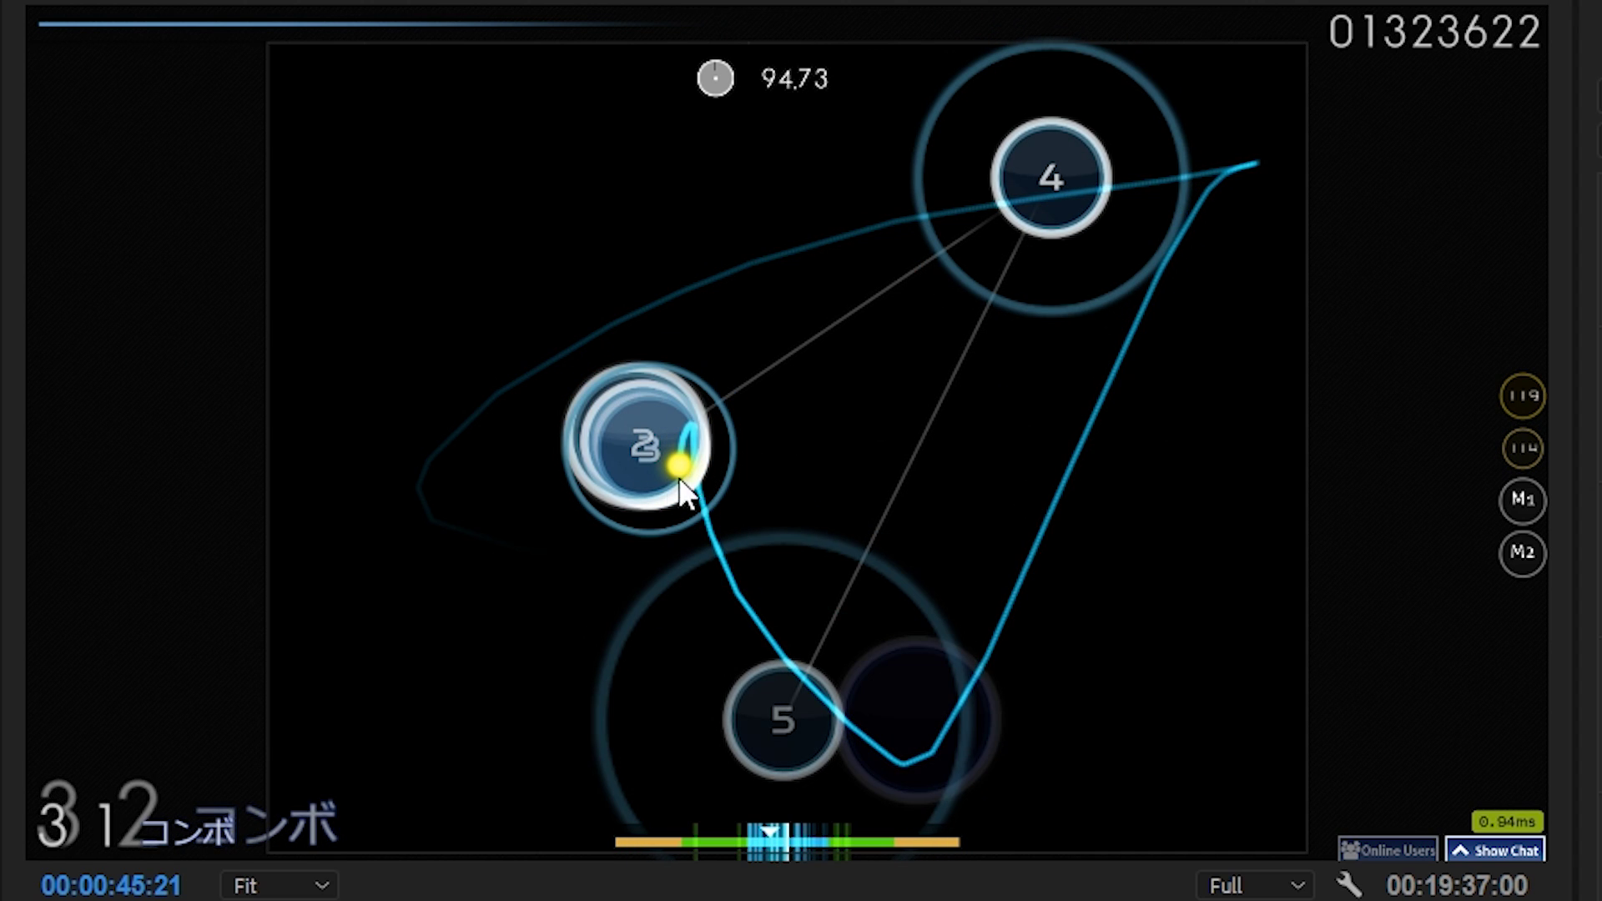
{"action": "key", "text": "Right"}
{"action": "key", "text": "Right"}
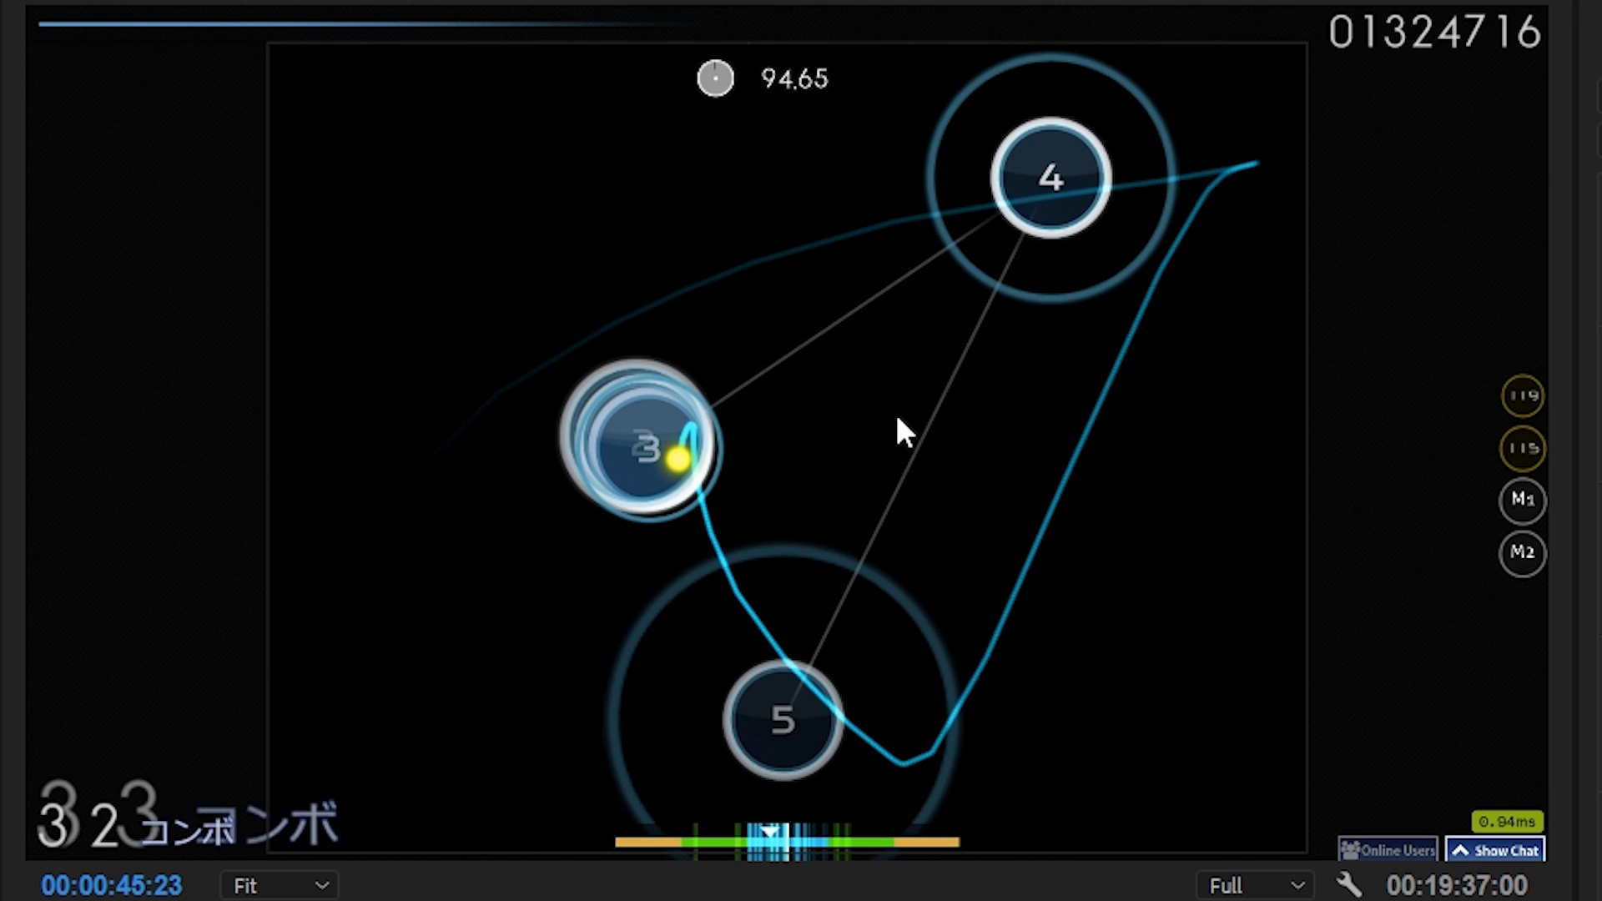
{"action": "key", "text": "Left"}
{"action": "key", "text": "Right"}
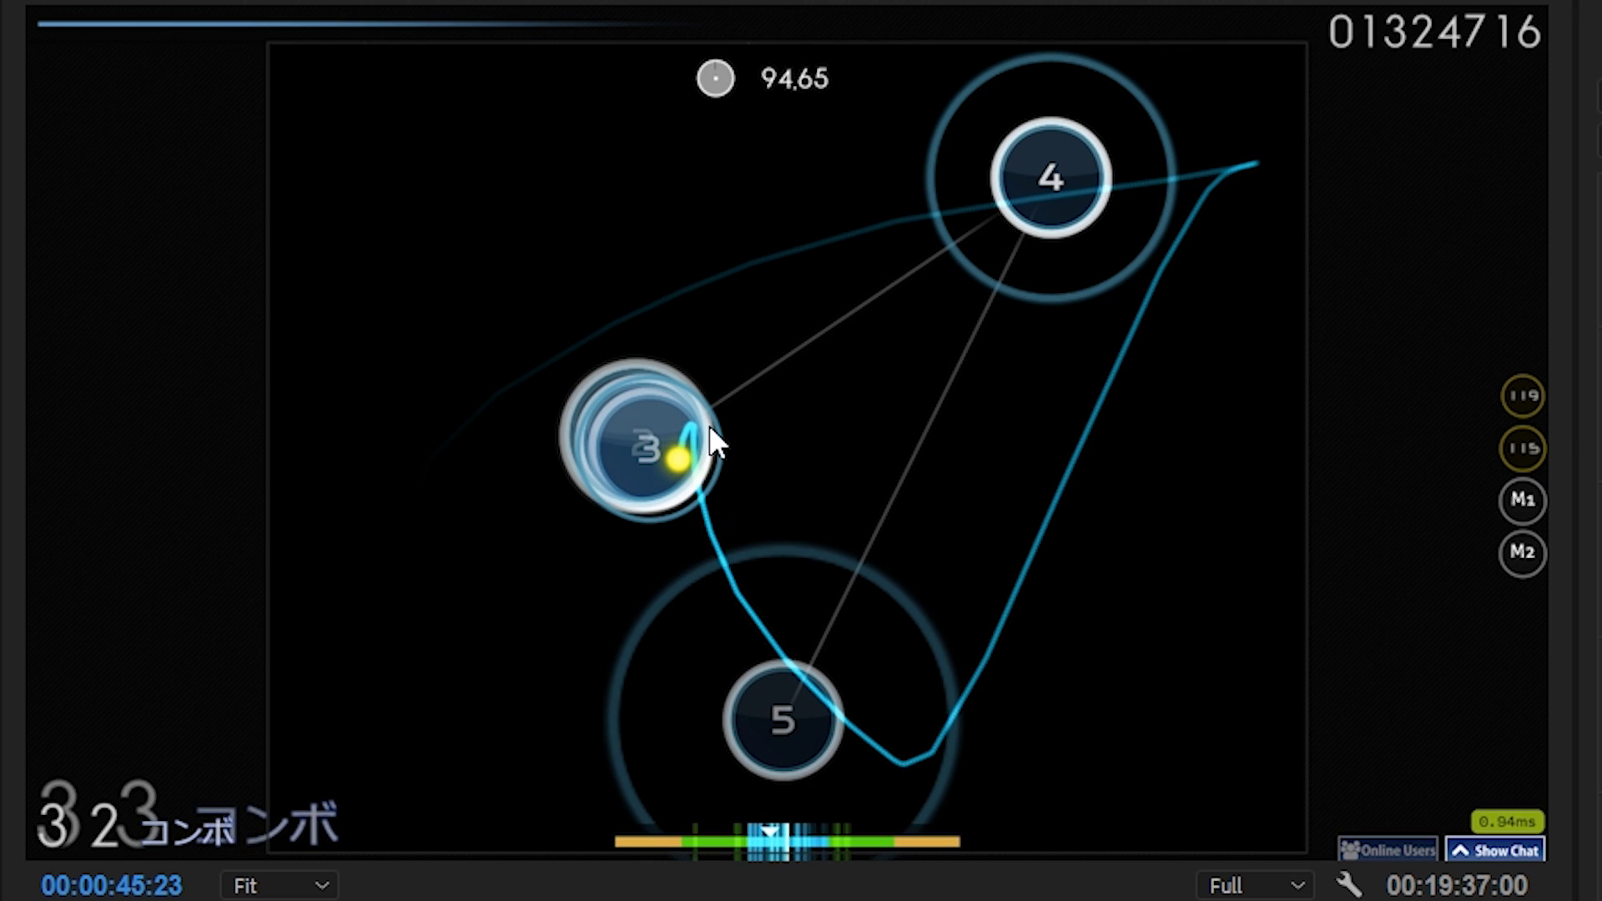
Step the replay forward frame by frame toward 45:31.
{"action": "key", "text": "Right"}
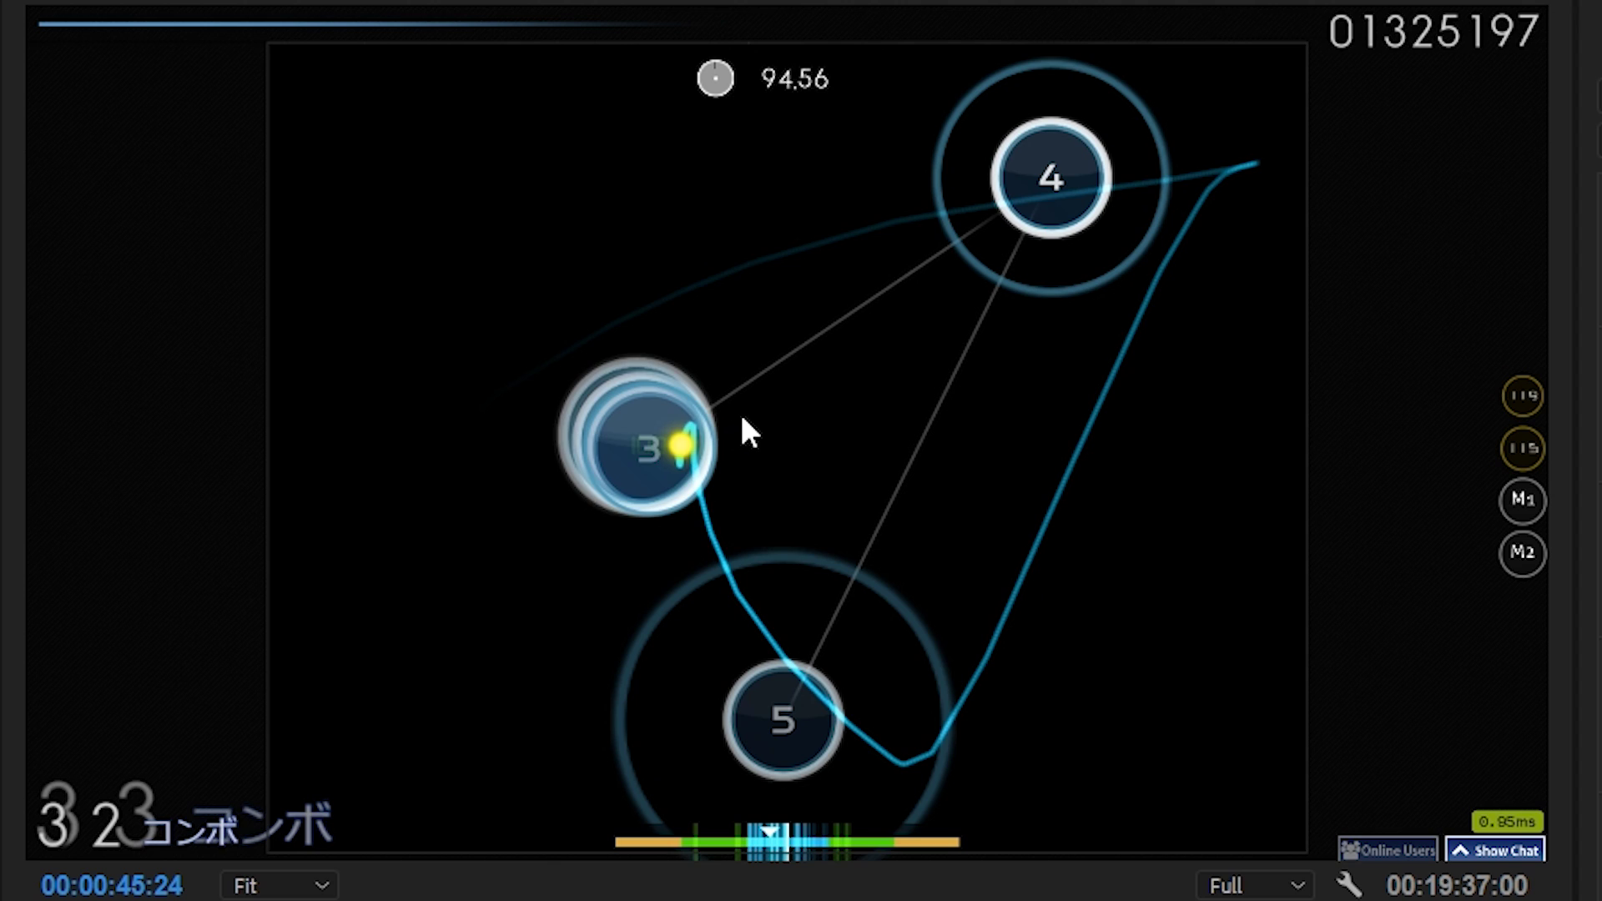
{"action": "key", "text": "Right"}
{"action": "key", "text": "Right"}
{"action": "key", "text": "Right"}
{"action": "key", "text": "Right"}
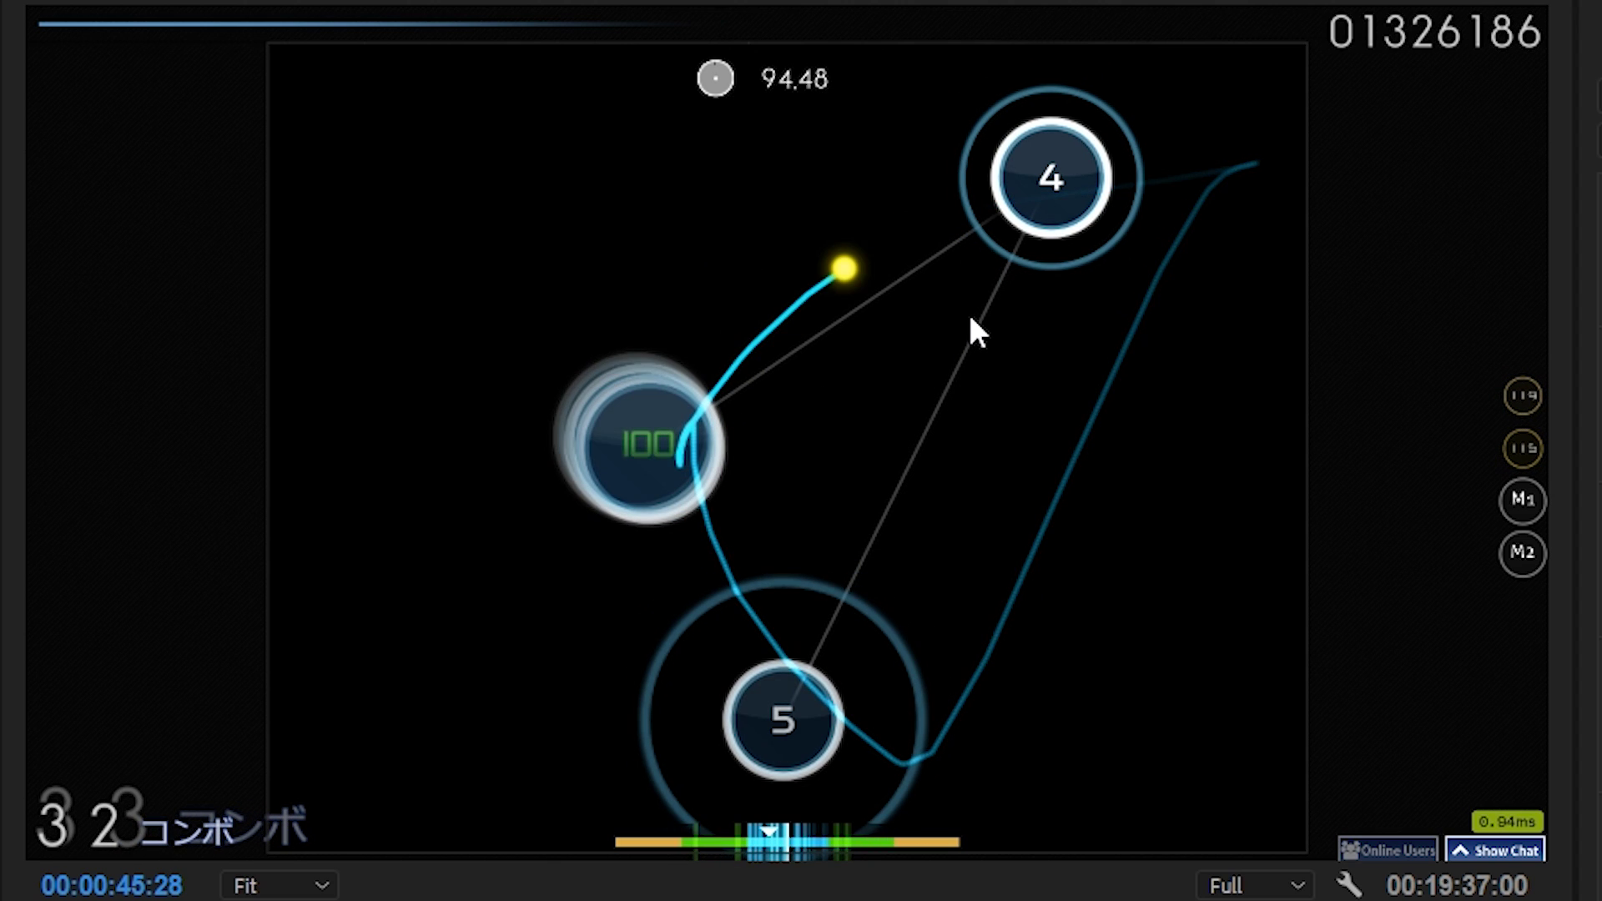
{"action": "key", "text": "Right"}
{"action": "key", "text": "Right"}
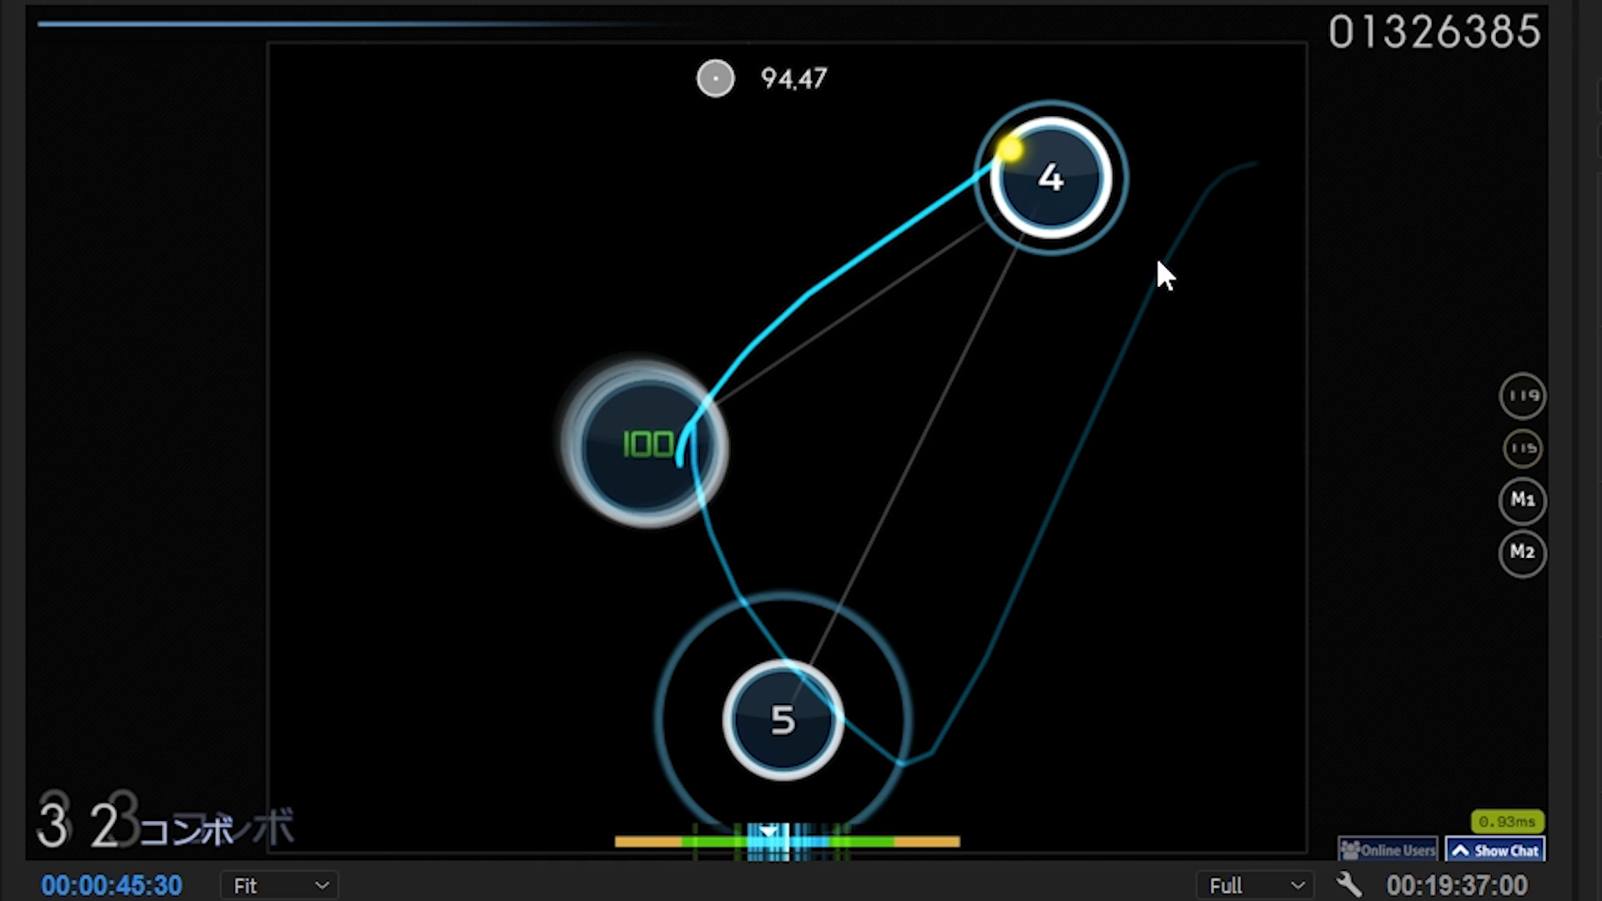
{"action": "key", "text": "Left"}
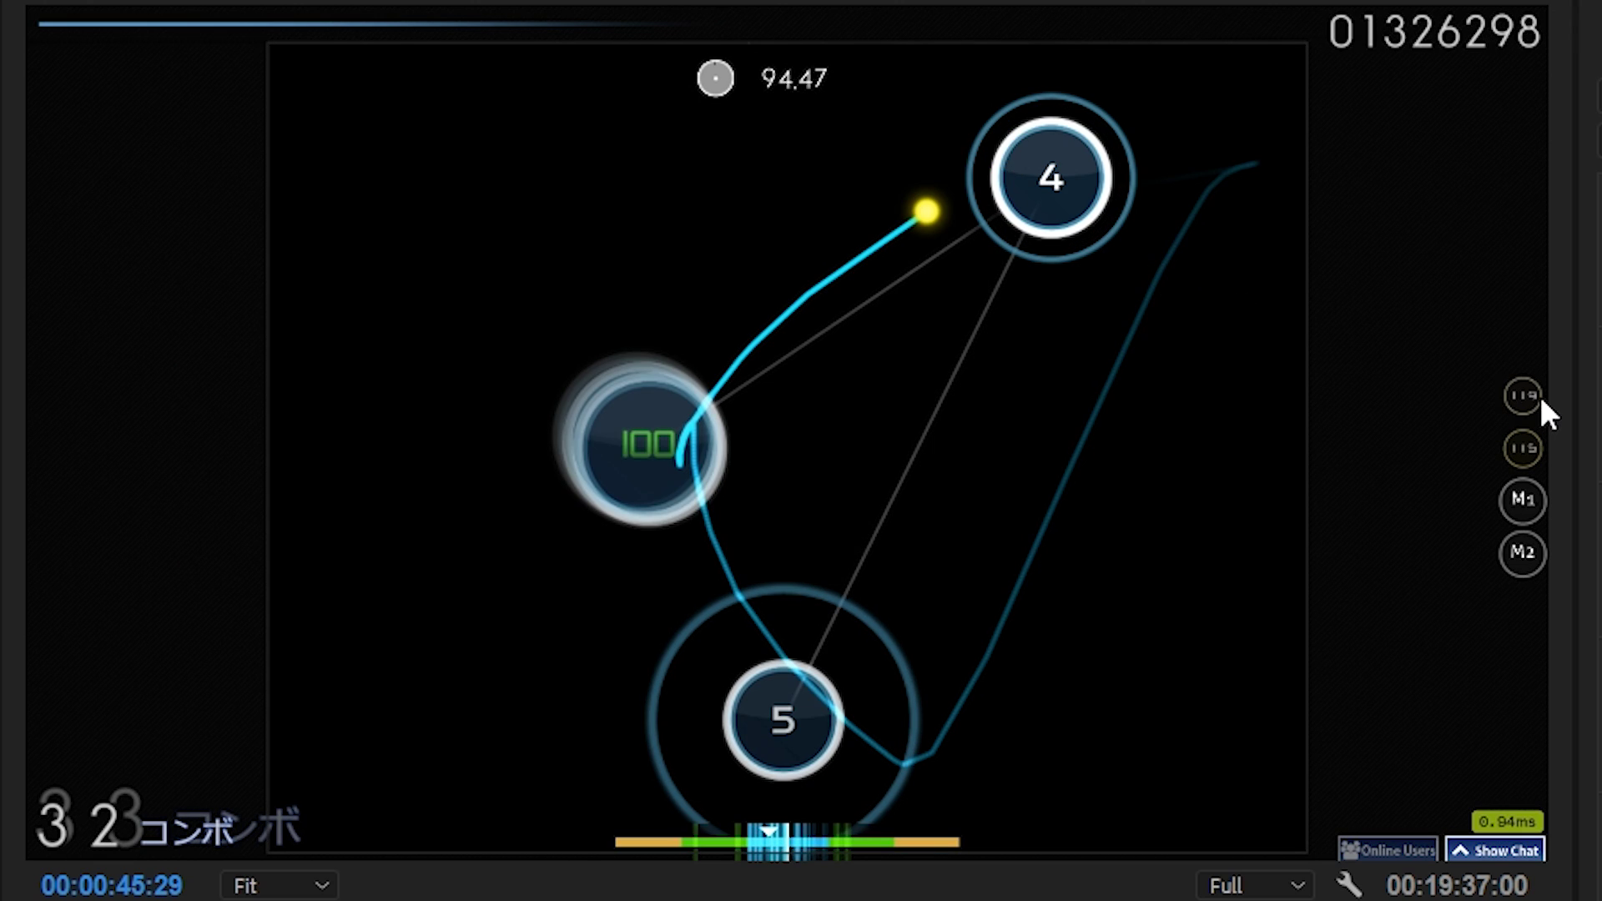
{"action": "key", "text": "Right"}
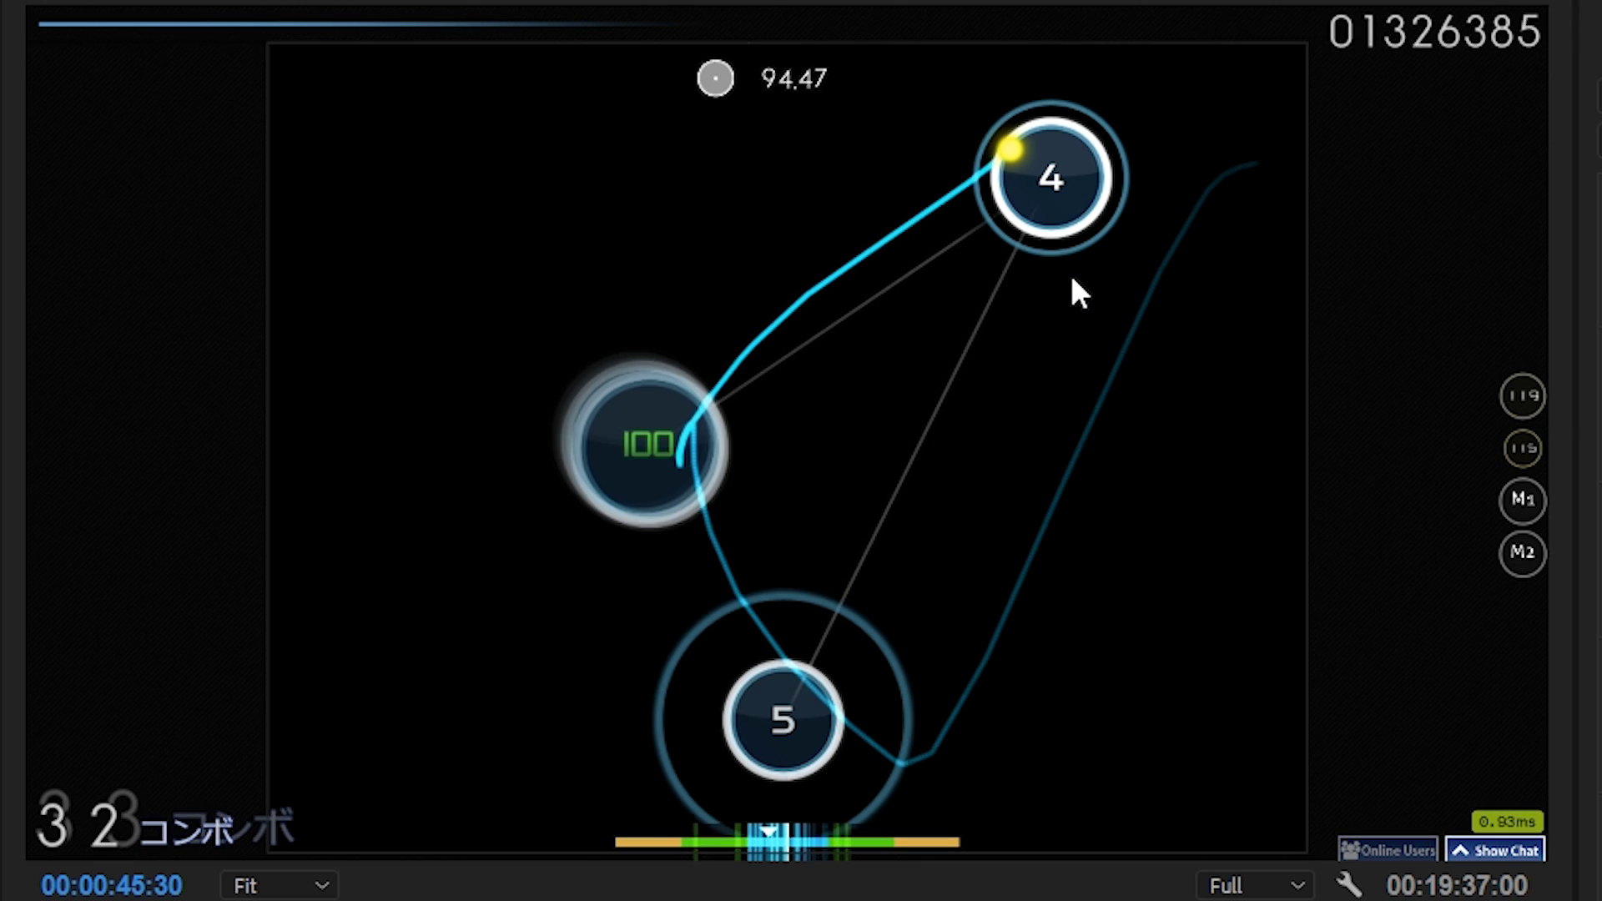
{"action": "key", "text": "Right"}
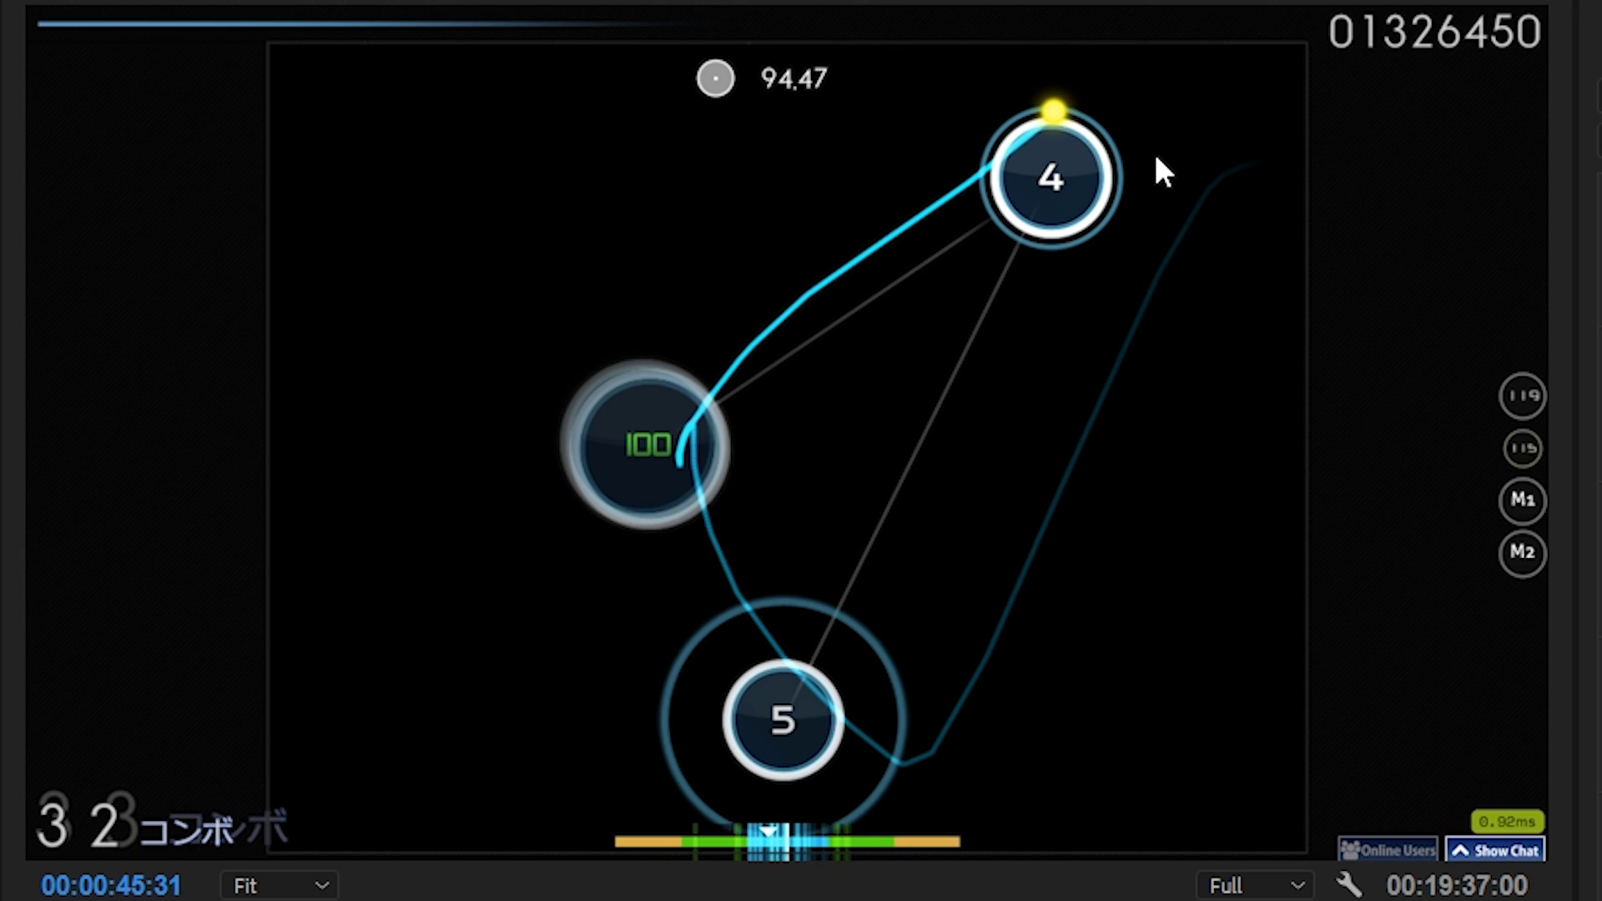
{"action": "key", "text": "Right"}
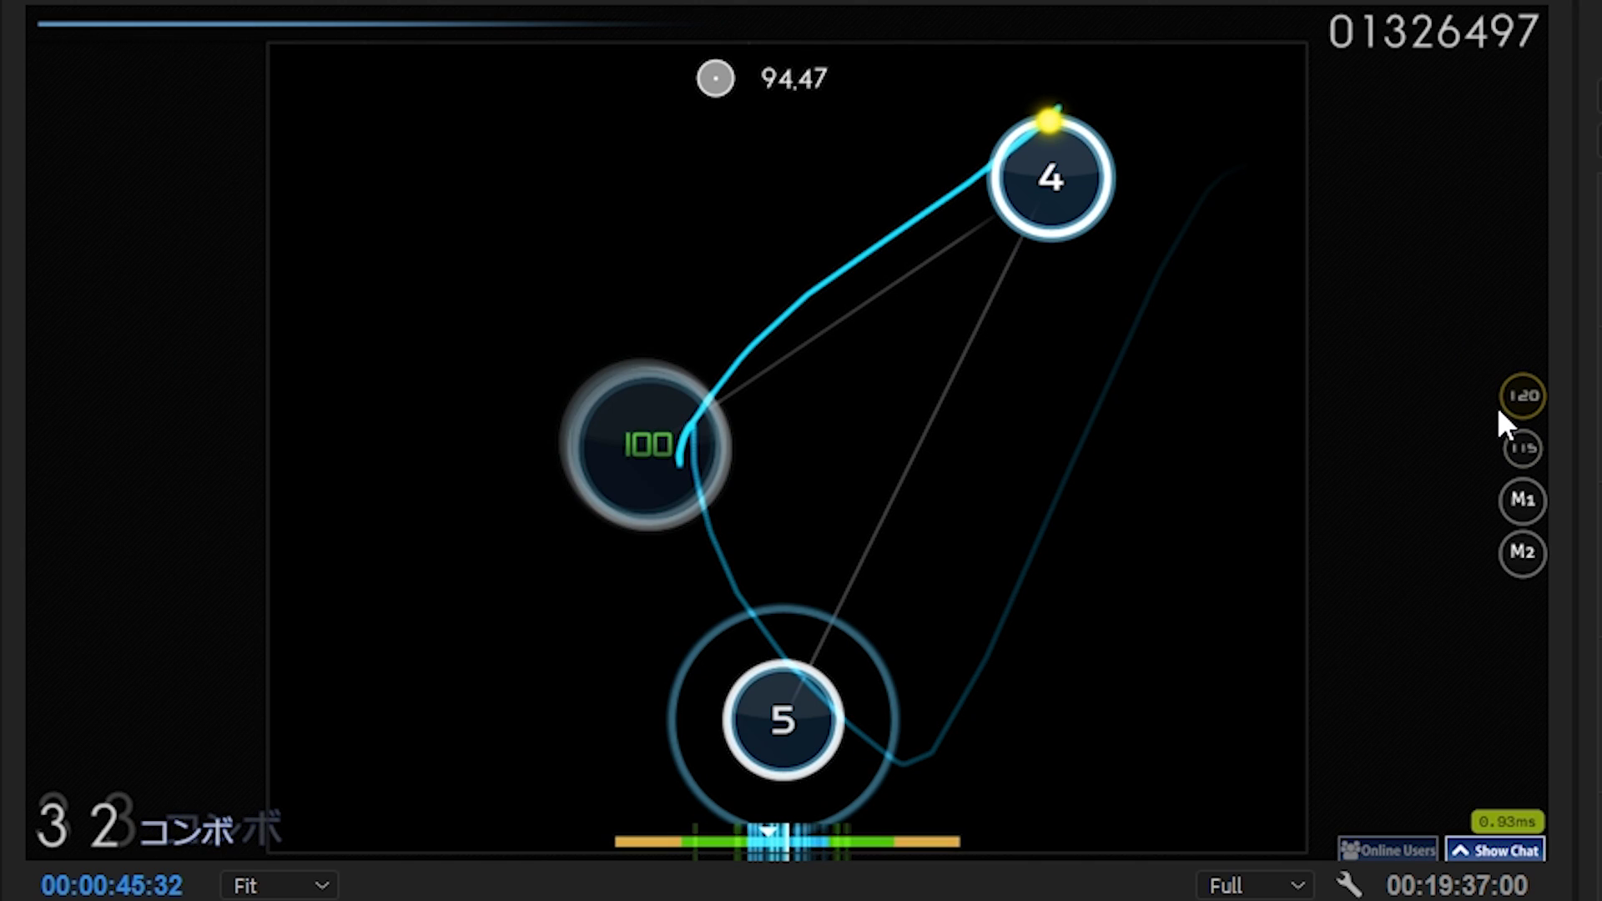
Flip between 45:32 (counter 120) and 45:31, ending on 45:31 at 94.47 accuracy.
{"action": "key", "text": "Left"}
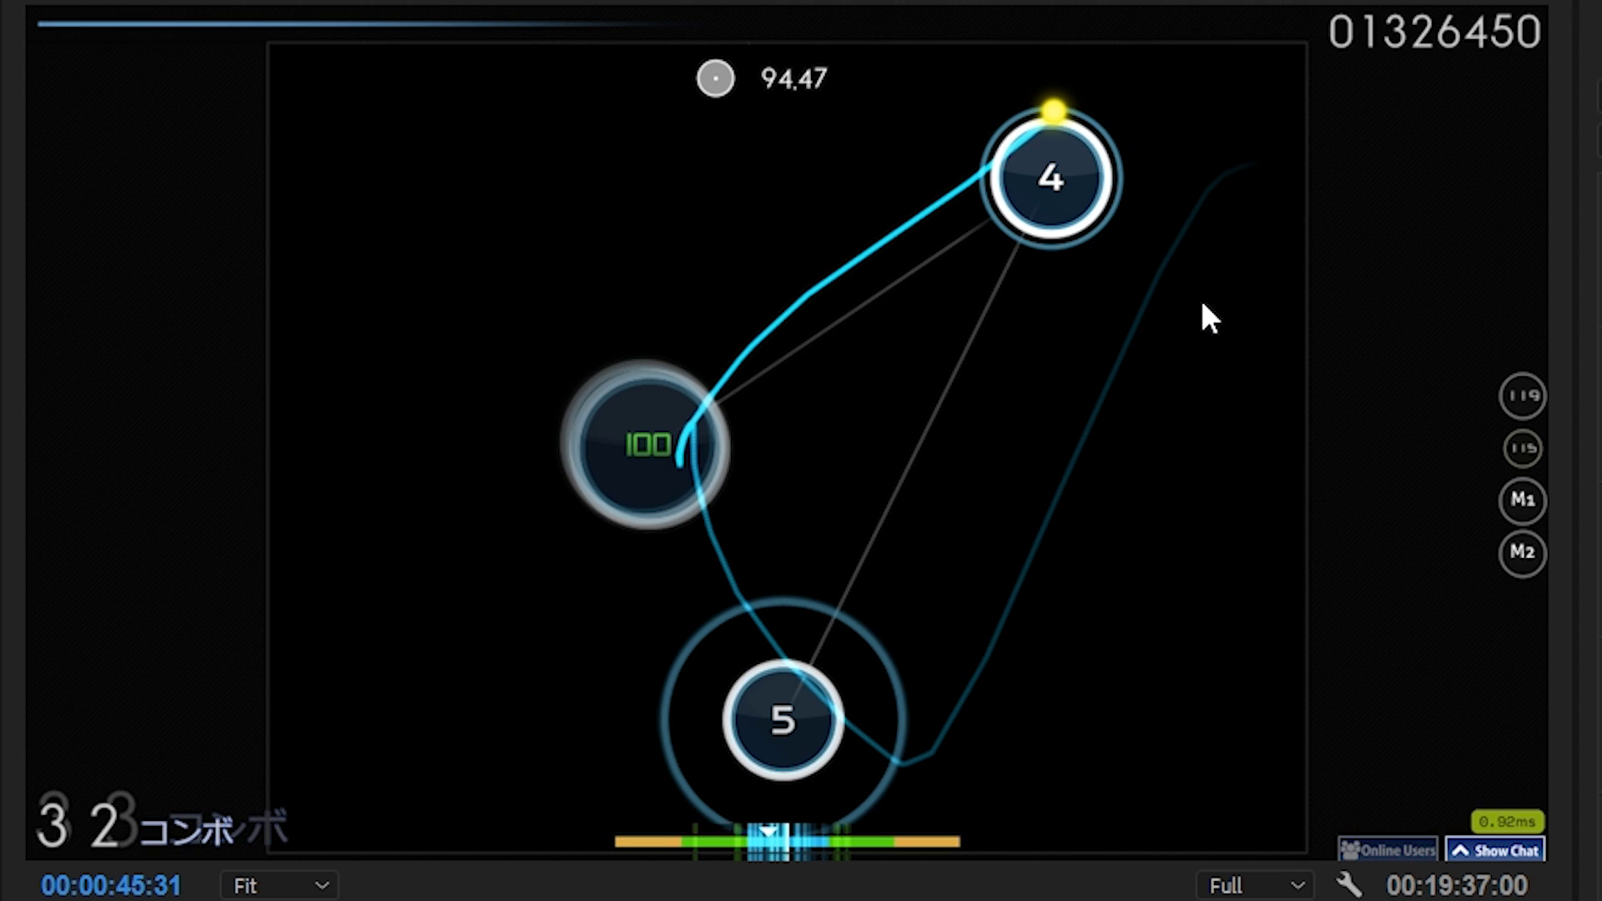
{"action": "key", "text": "Right"}
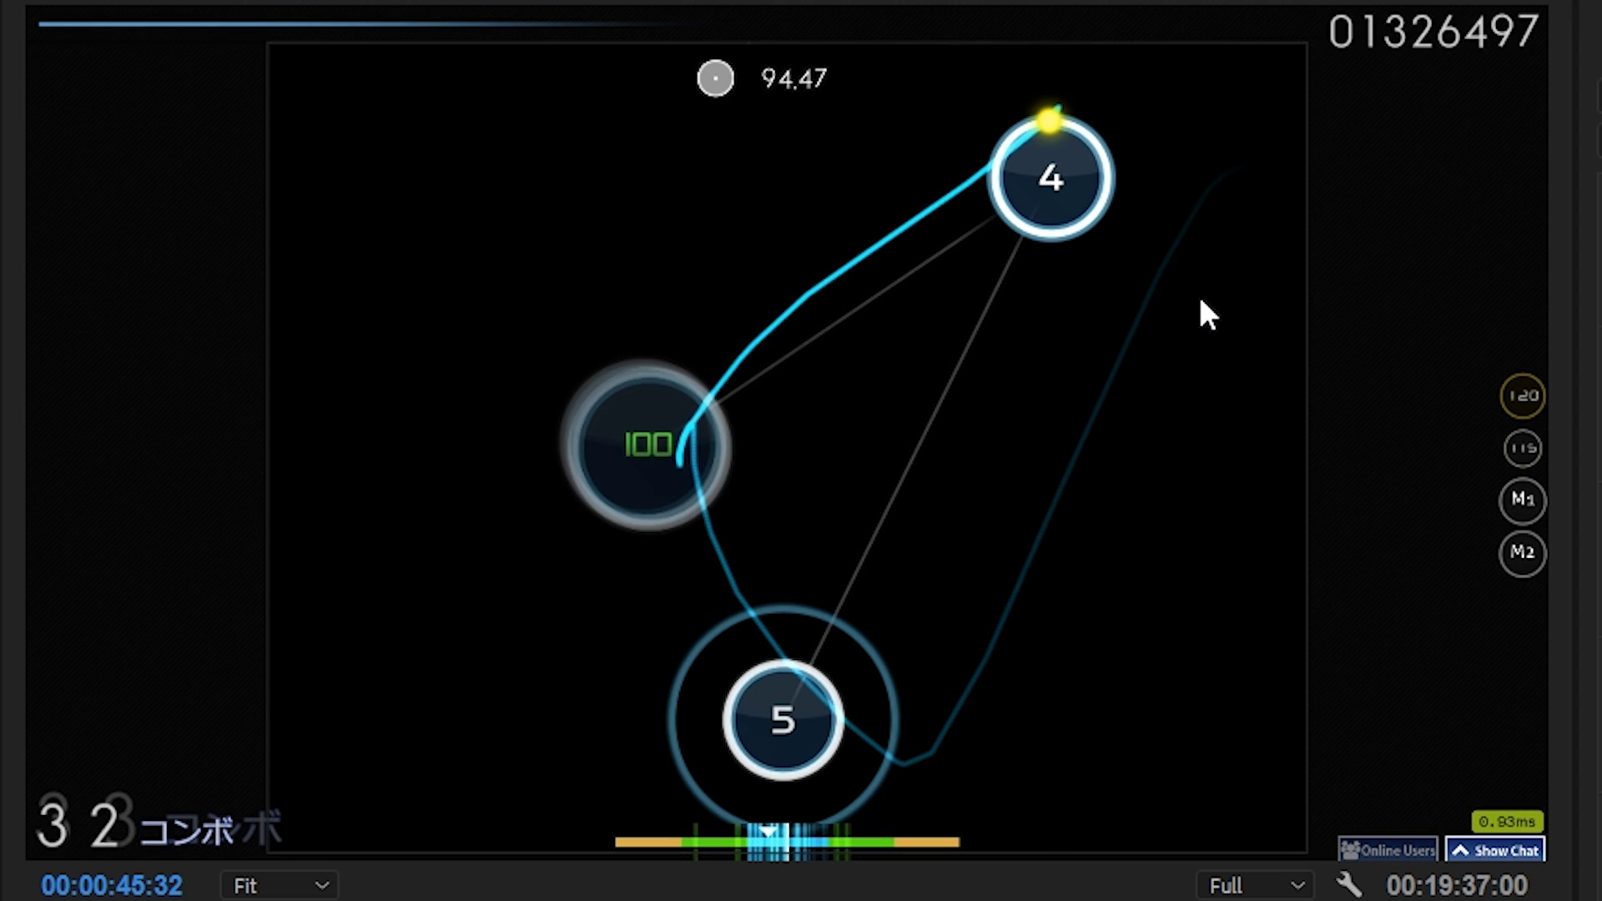
{"action": "key", "text": "Left"}
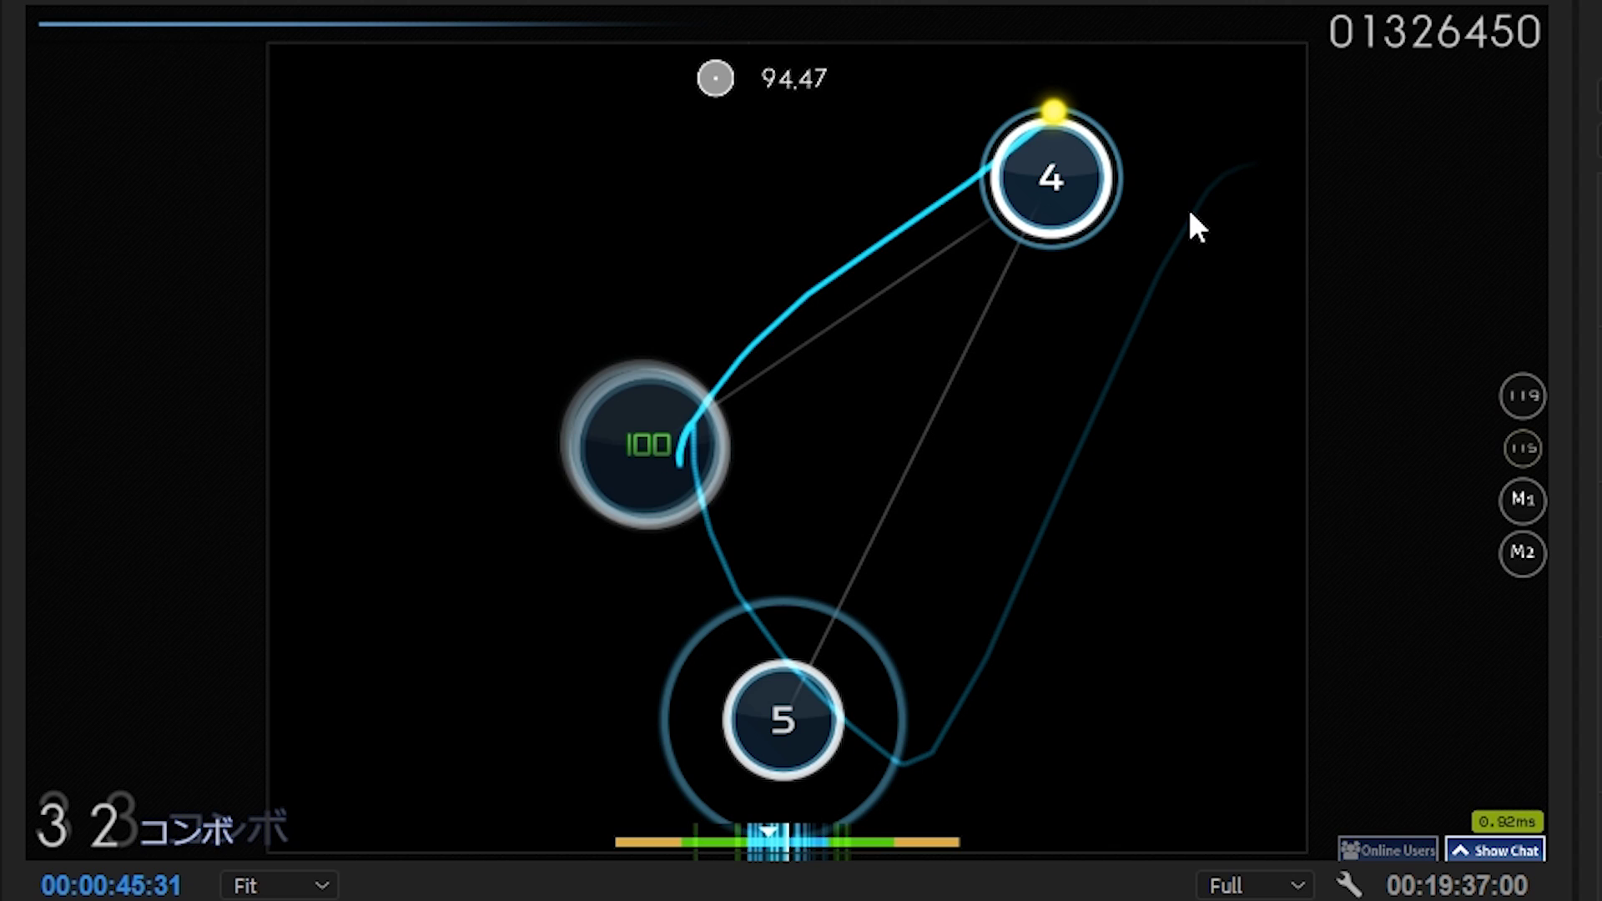
{"action": "key", "text": "Right"}
{"action": "key", "text": "Left"}
Toggle between frames 45:31 and 45:32, ending on 45:32 with counter 120 and score 01326497.
{"action": "key", "text": "Right"}
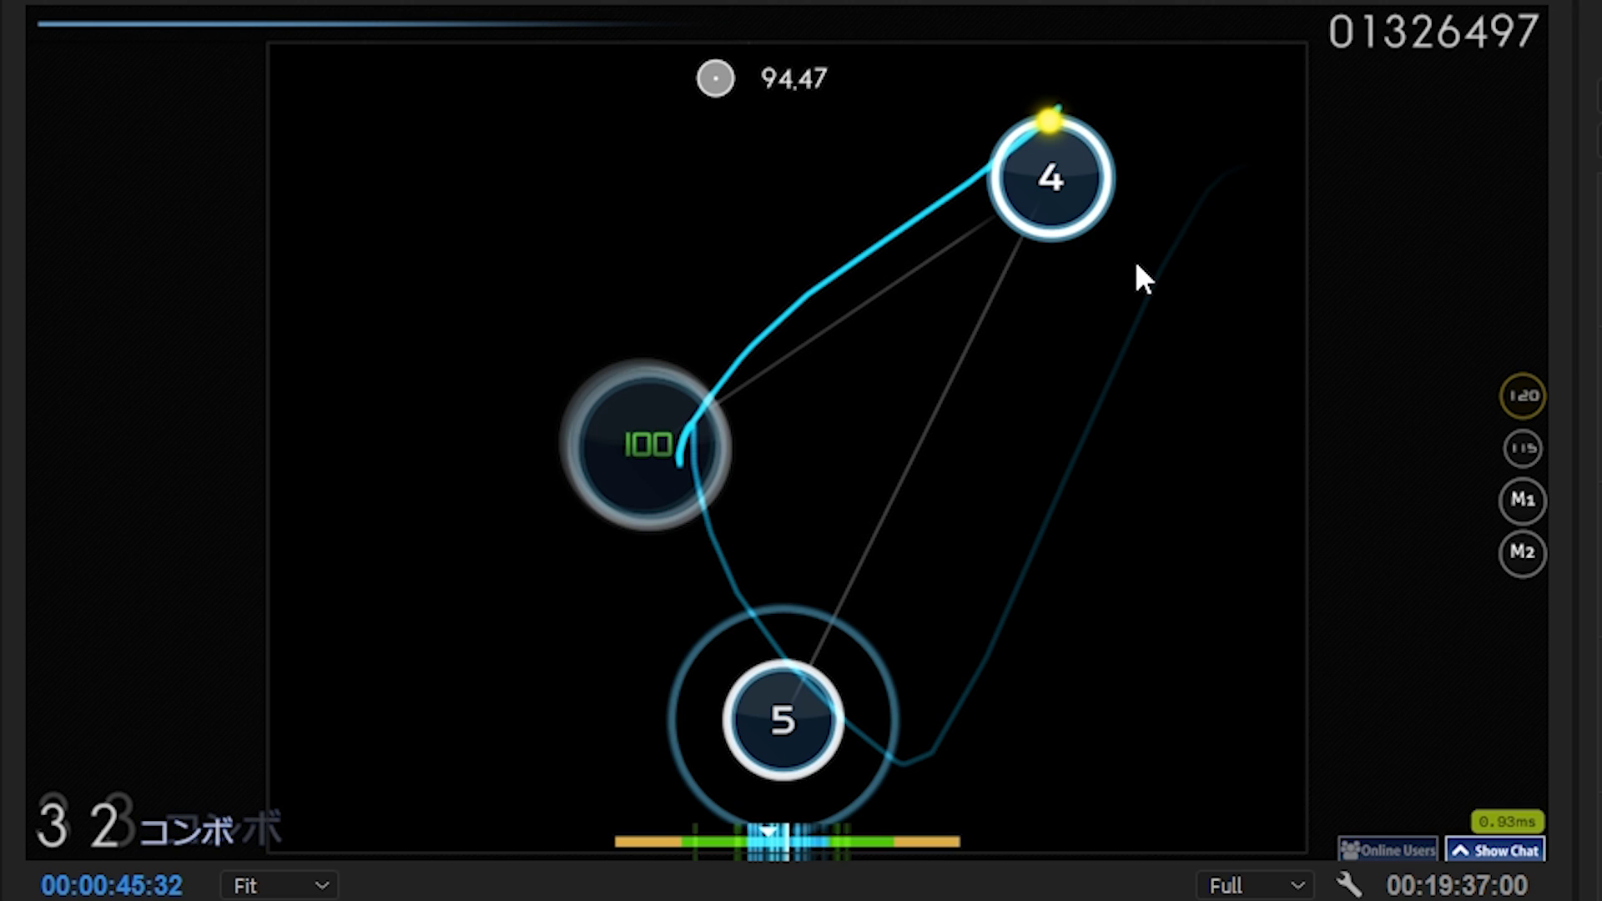
{"action": "key", "text": "Left"}
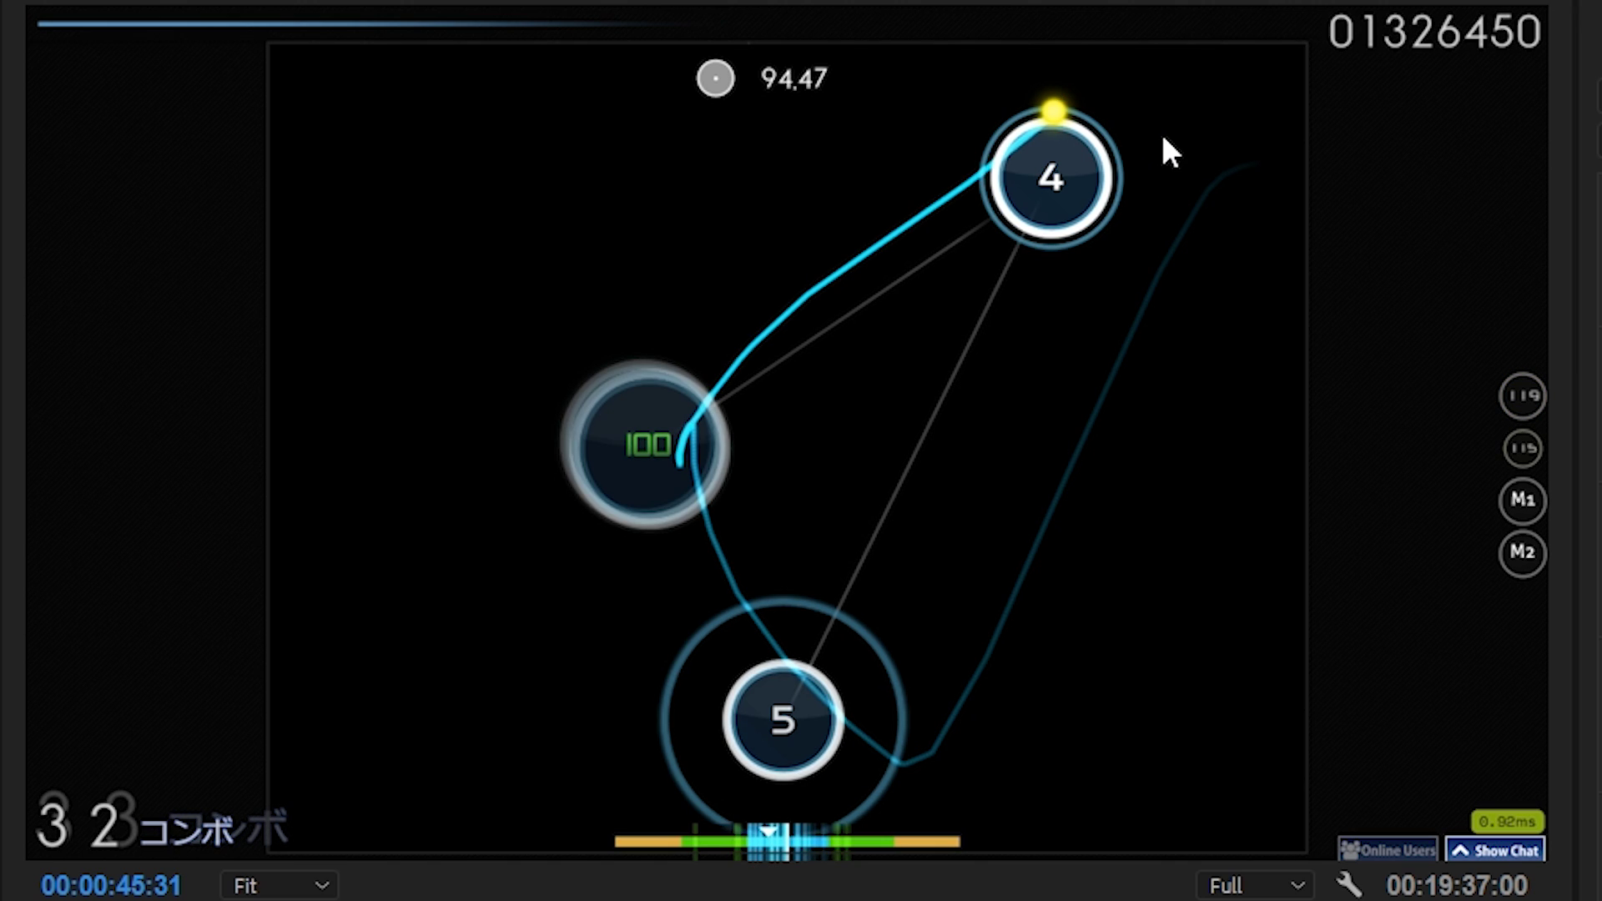
{"action": "key", "text": "Right"}
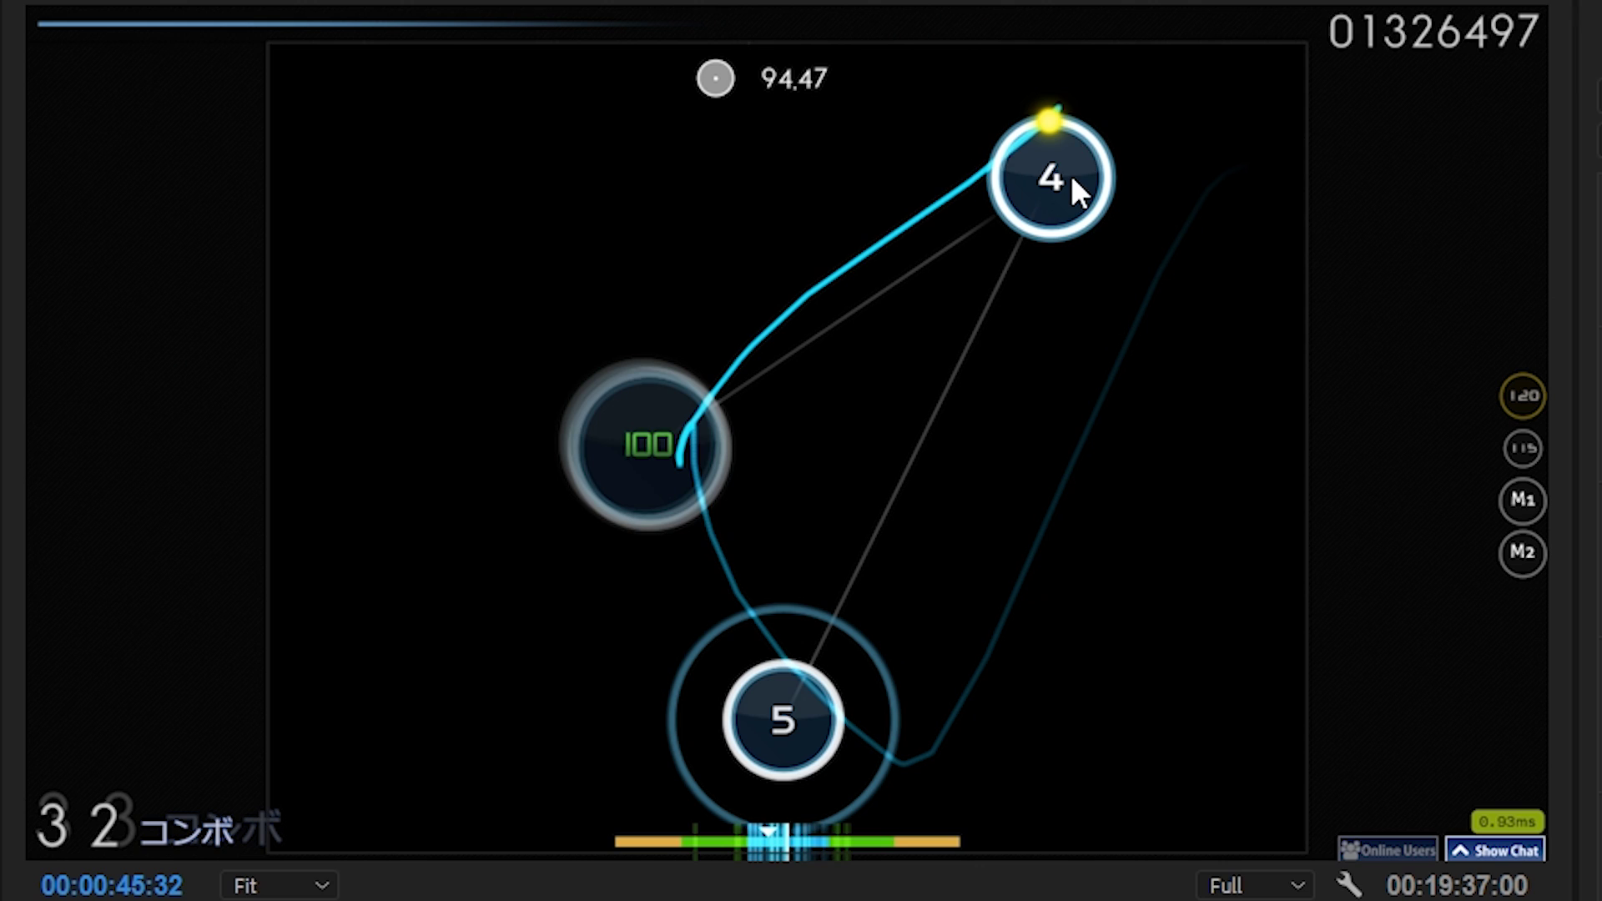
{"action": "key", "text": "Left"}
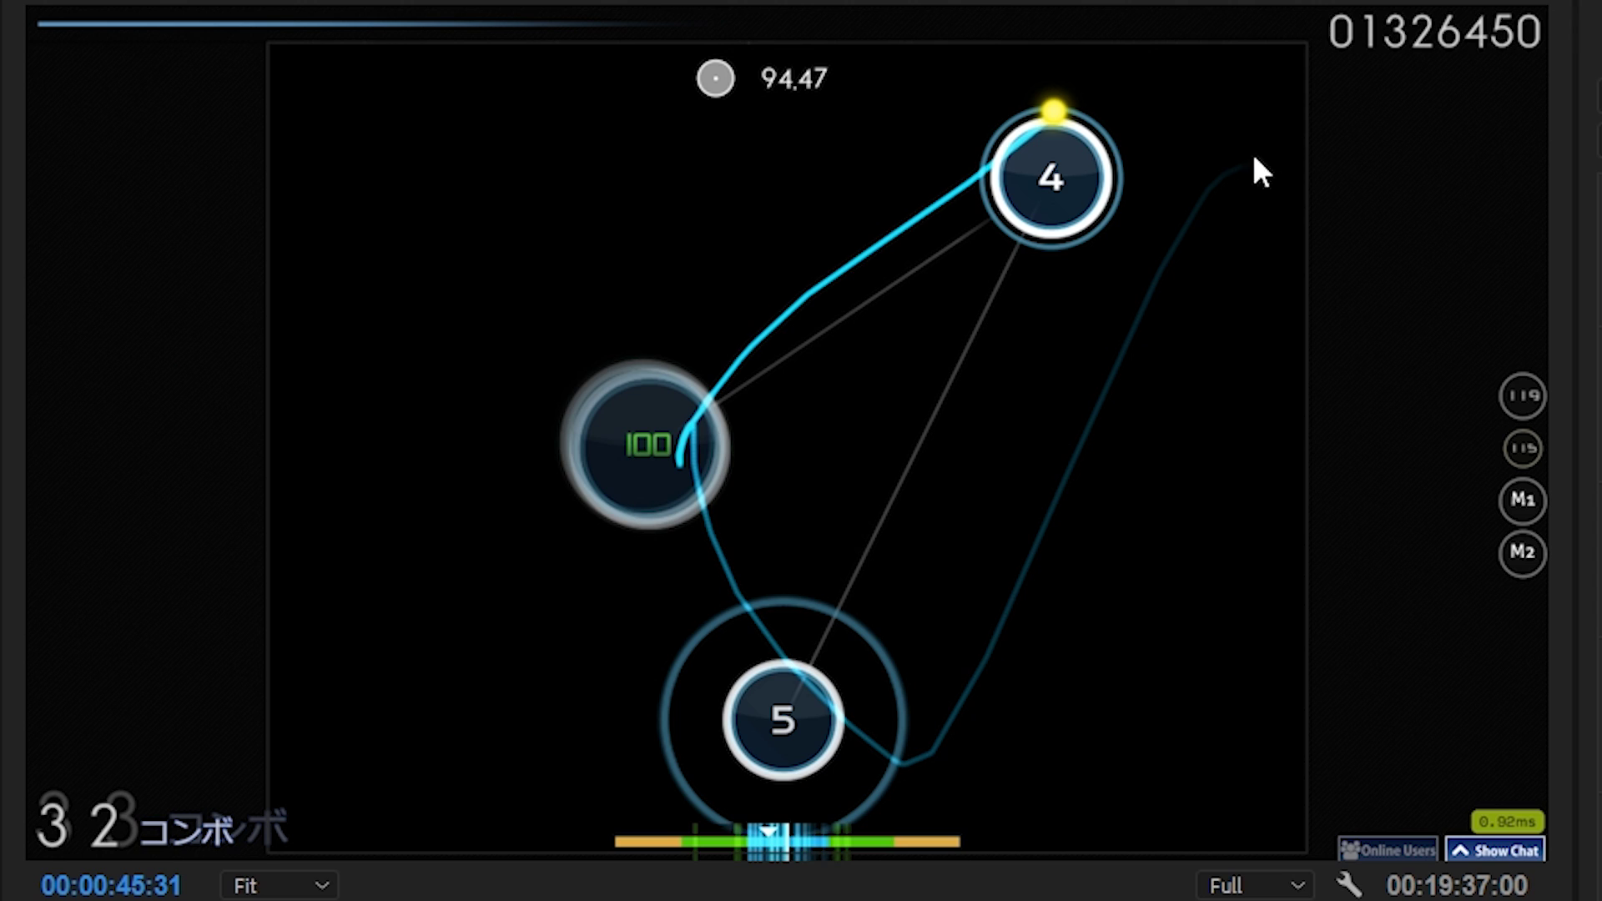
{"action": "key", "text": "Right"}
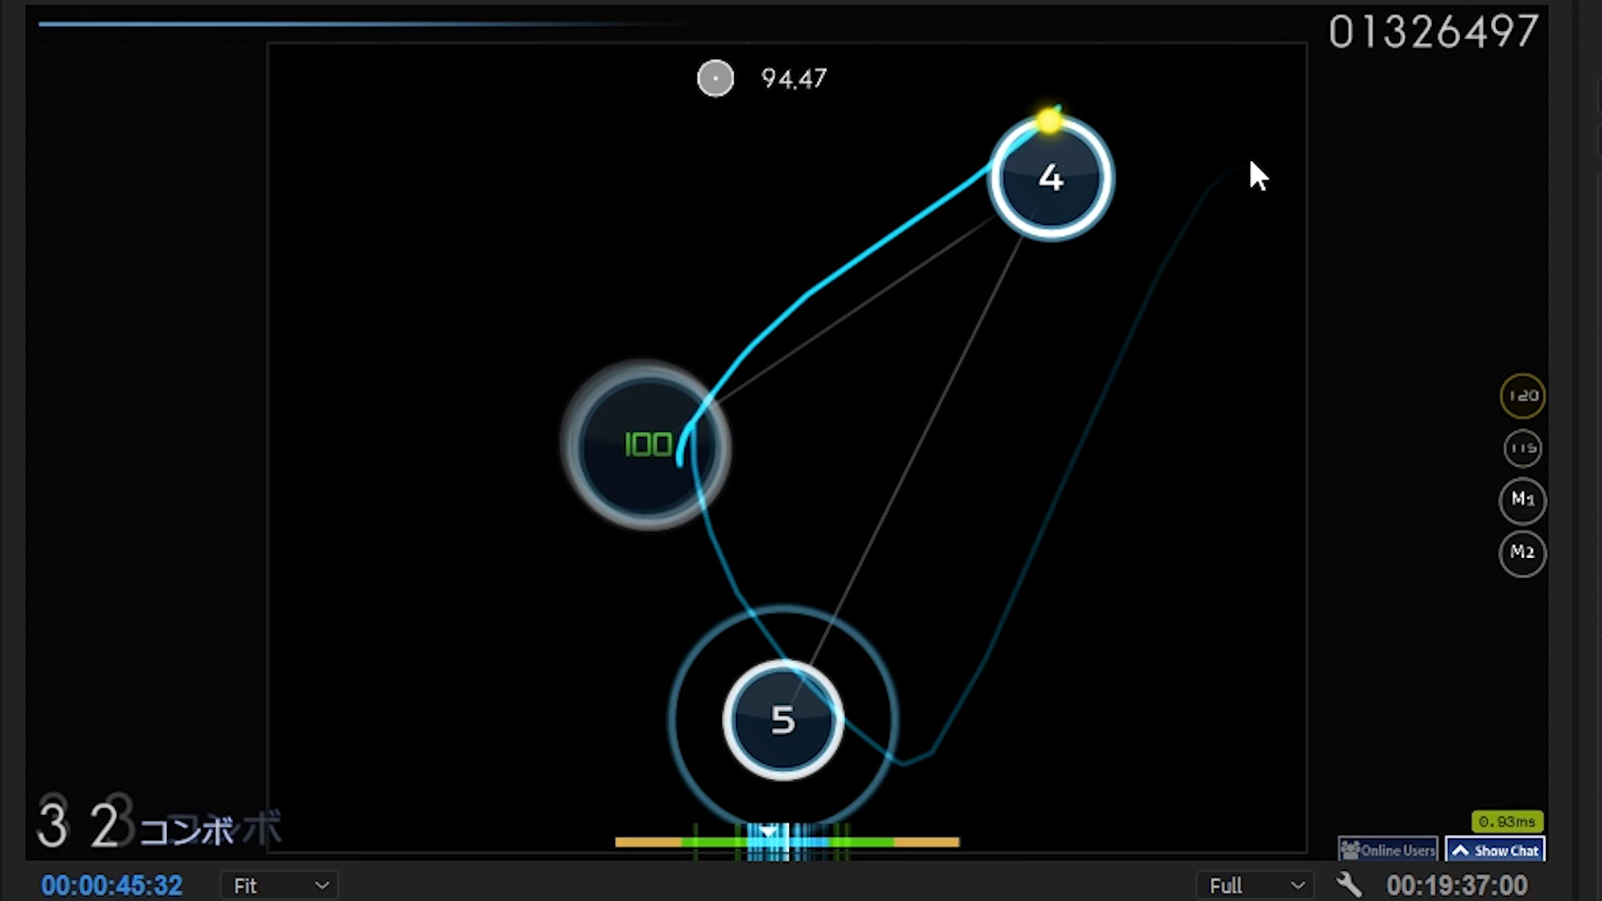
{"action": "key", "text": "Left"}
{"action": "key", "text": "Right"}
{"action": "key", "text": "Left"}
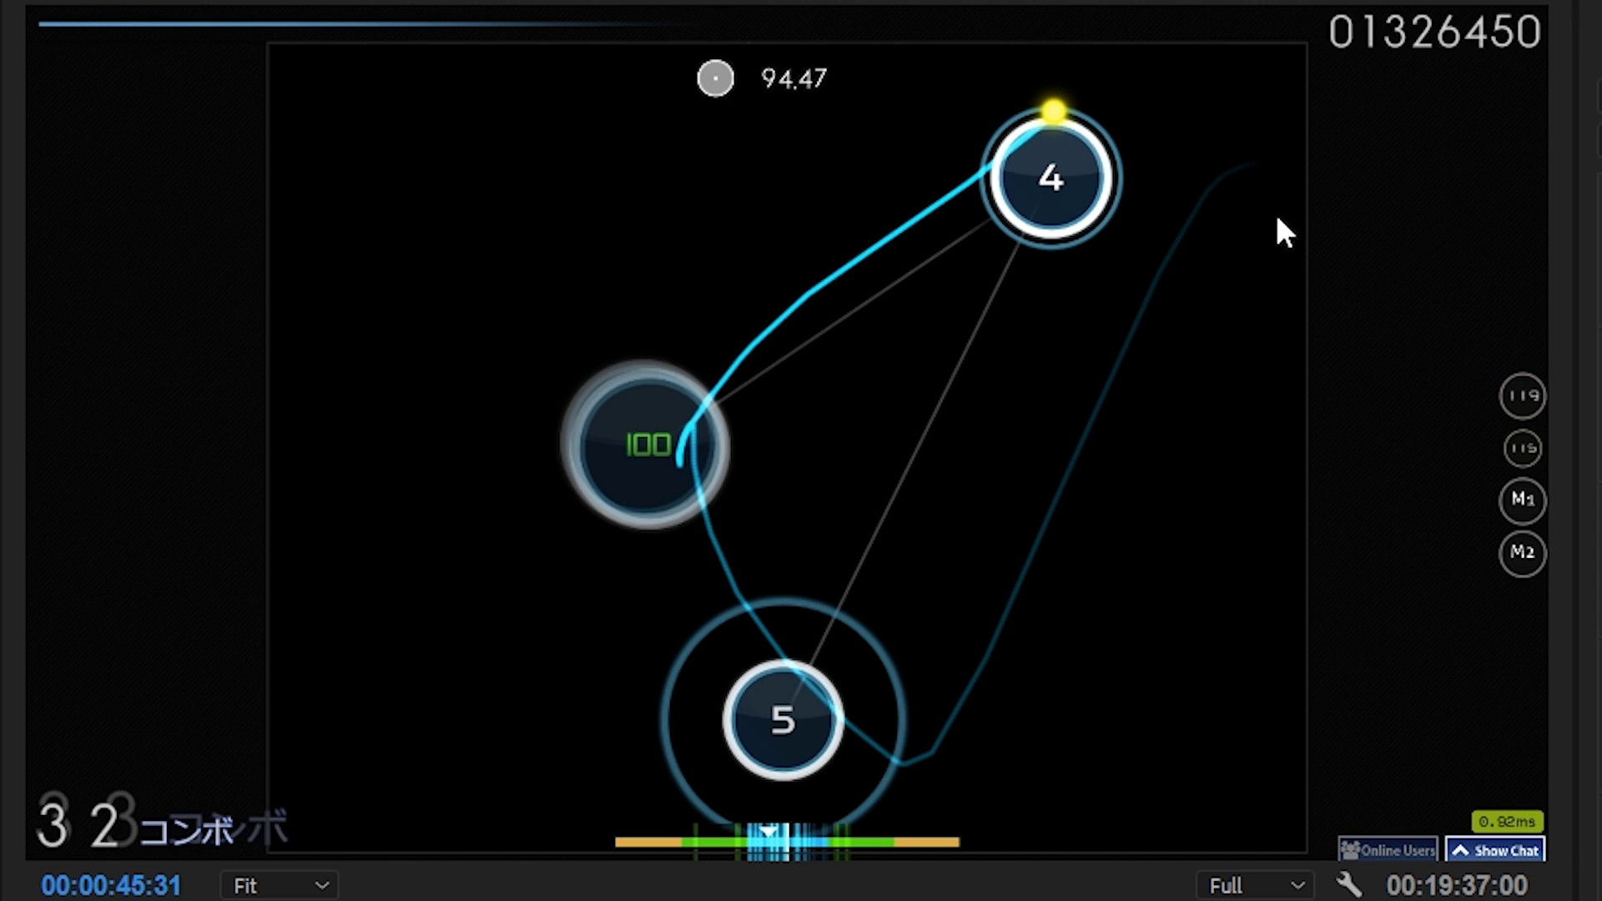
{"action": "key", "text": "Right"}
{"action": "key", "text": "Left"}
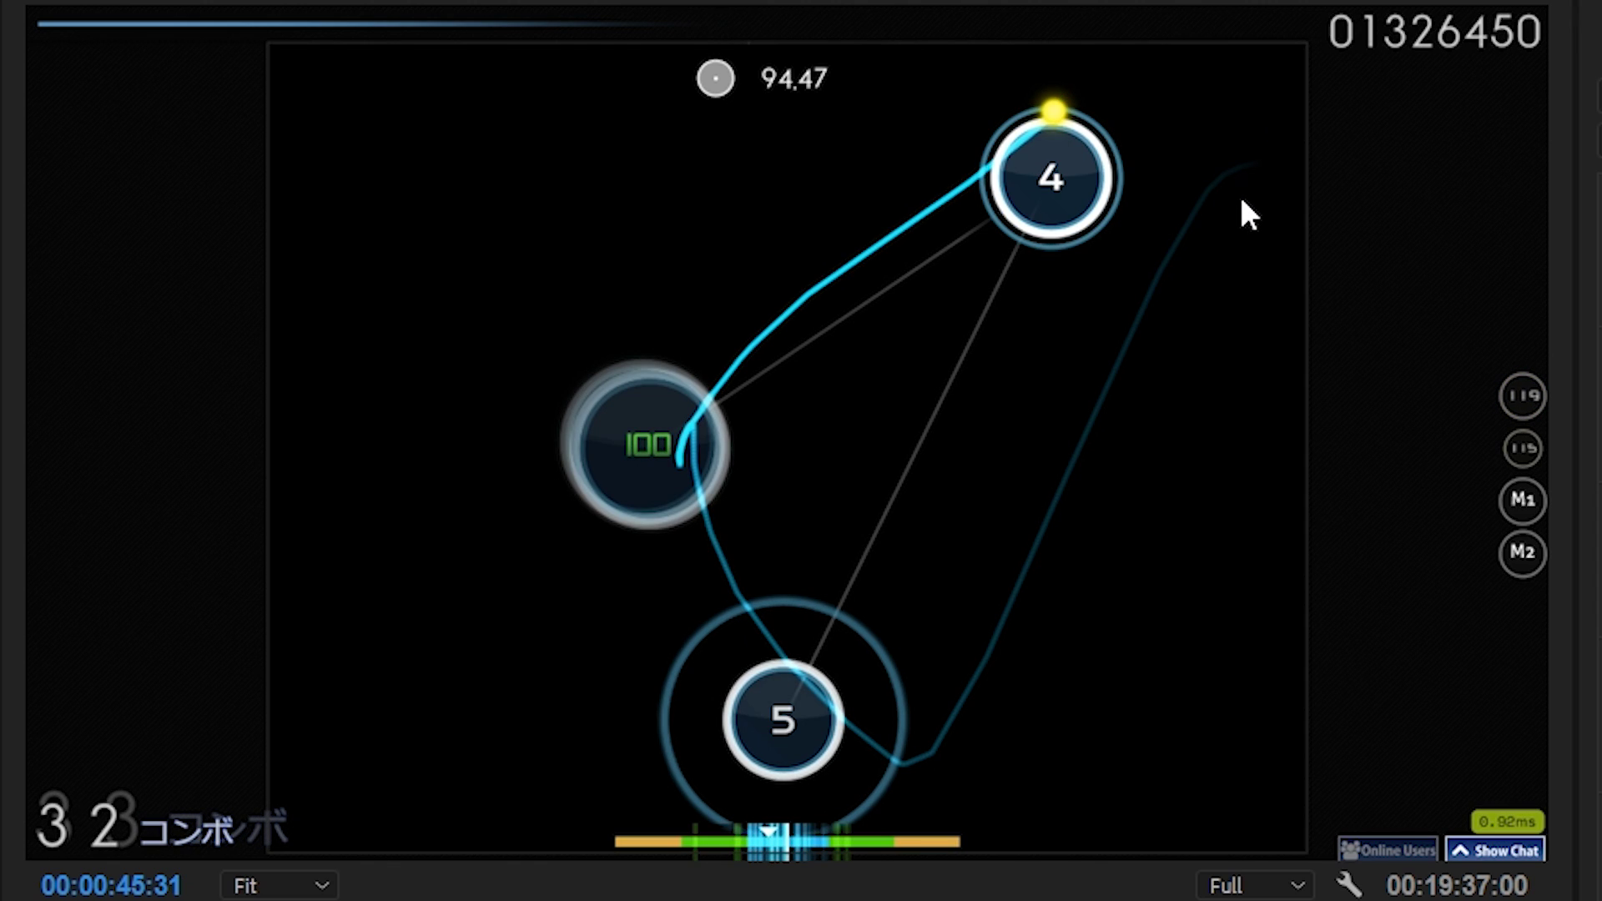
{"action": "key", "text": "Right"}
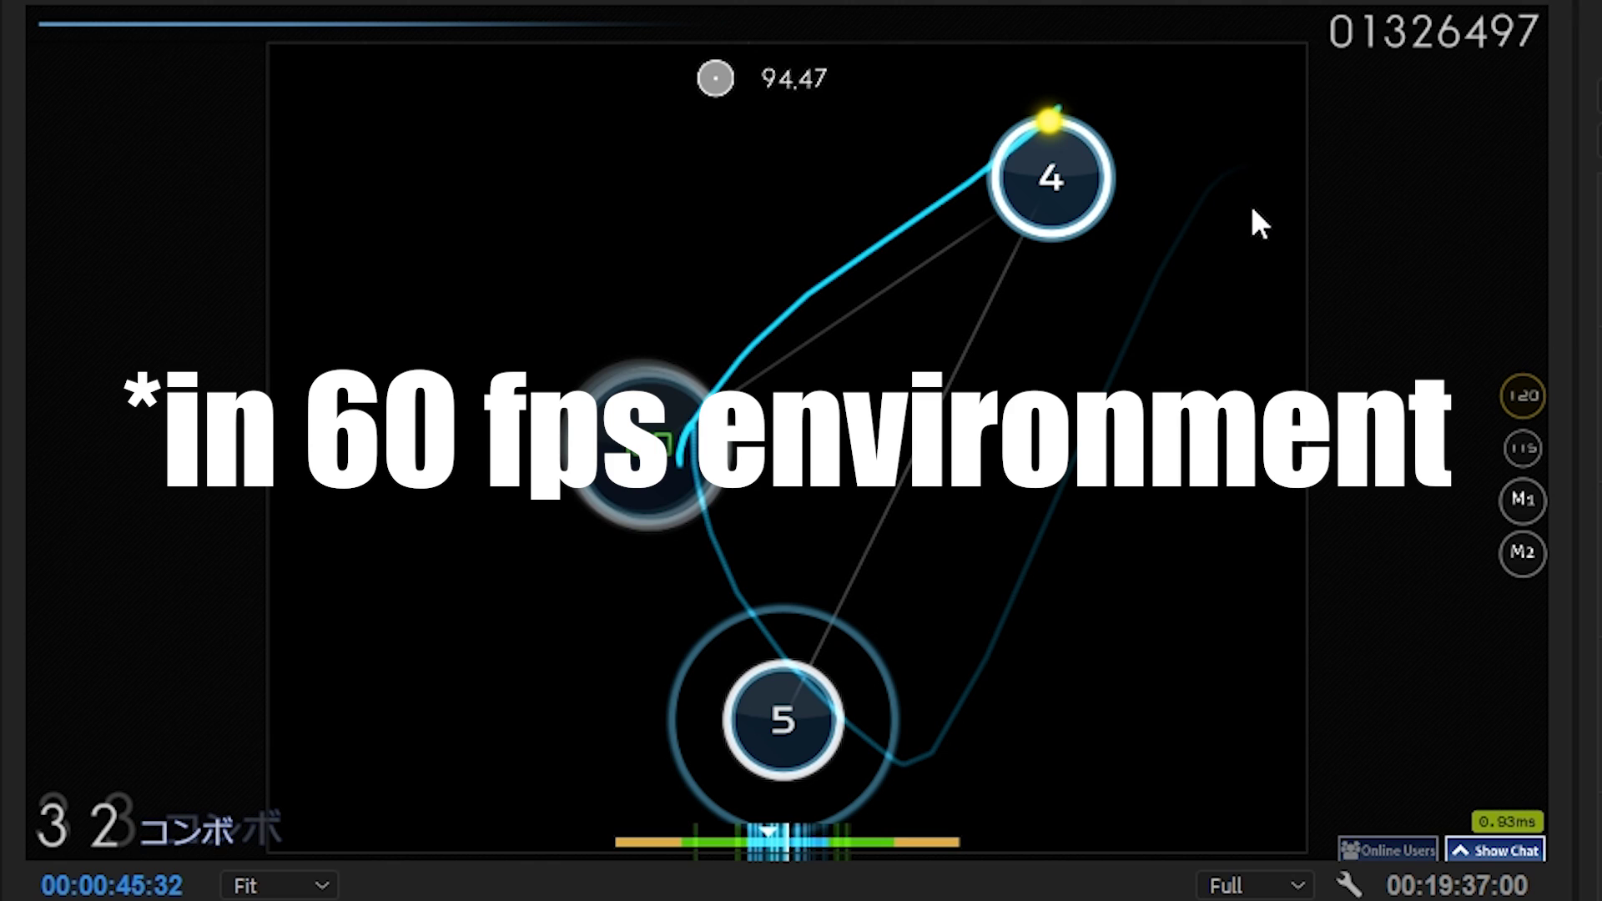
Advance frame by frame past circle 4 to 45:45, where the miss X appears.
{"action": "key", "text": "Right"}
{"action": "key", "text": "Right"}
{"action": "key", "text": "Right"}
{"action": "key", "text": "Right"}
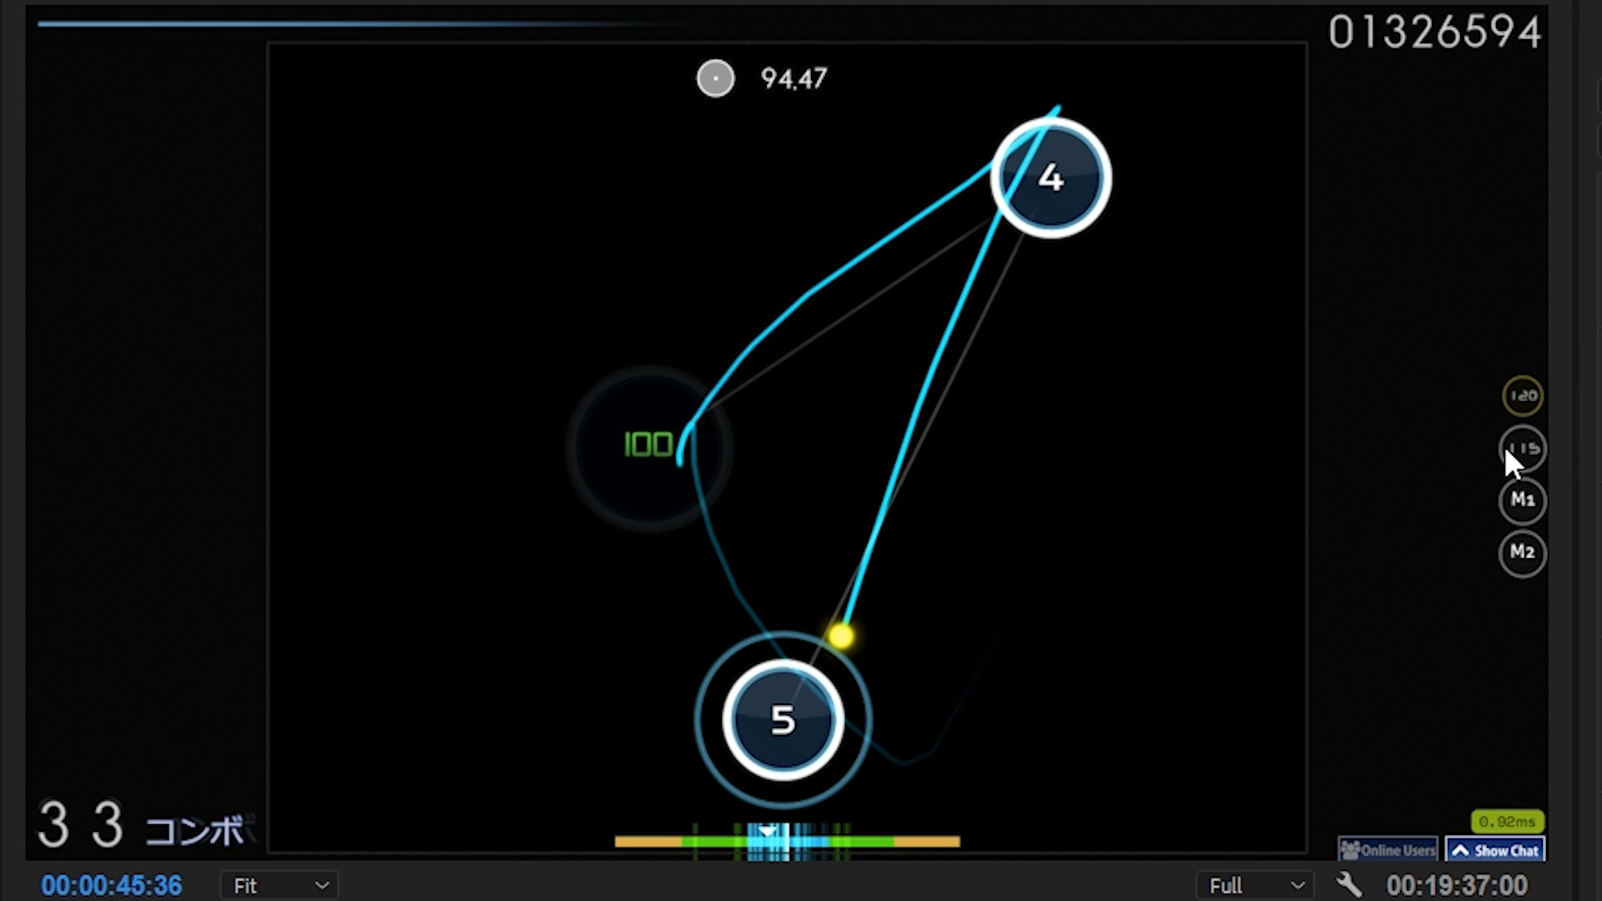
{"action": "key", "text": "Right"}
{"action": "key", "text": "Right"}
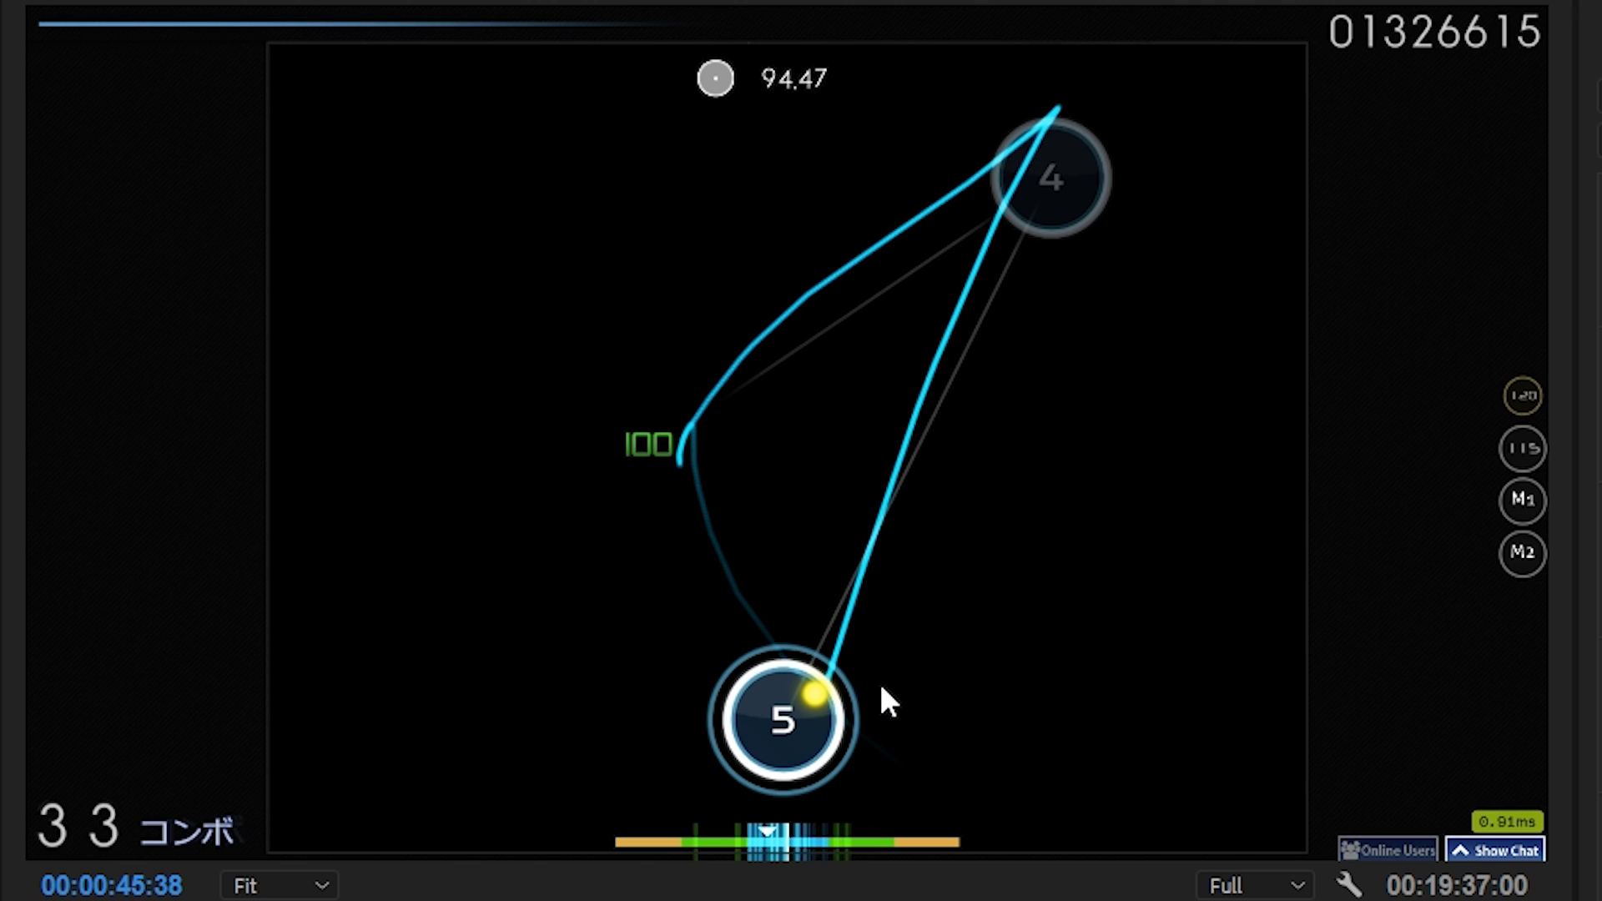
{"action": "key", "text": "Right"}
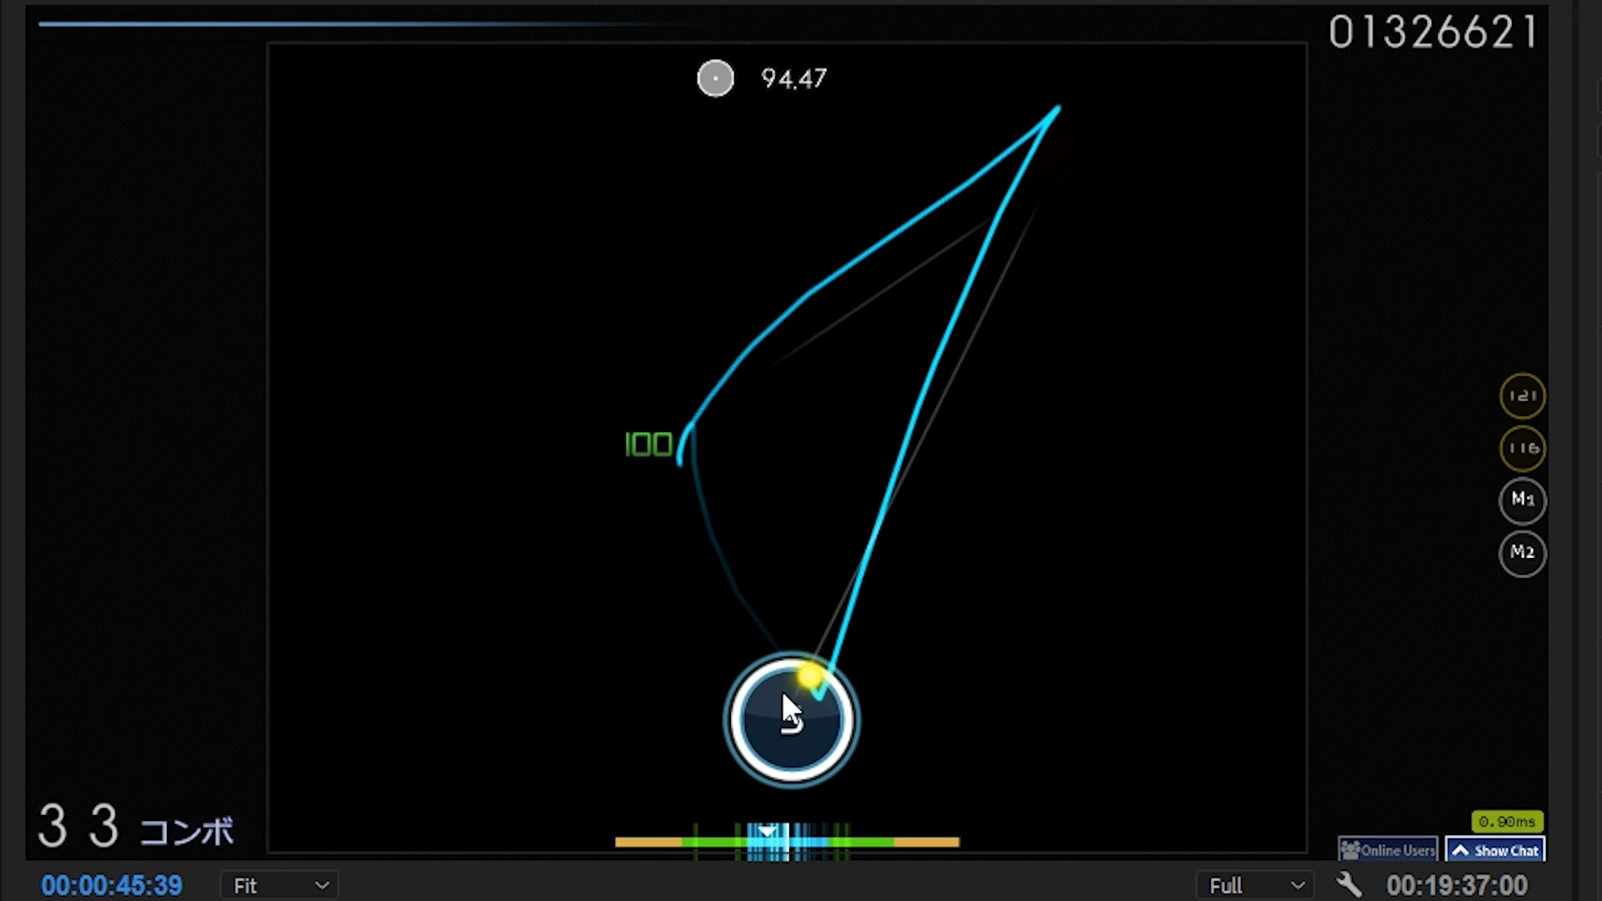
{"action": "key", "text": "Left"}
{"action": "key", "text": "Right"}
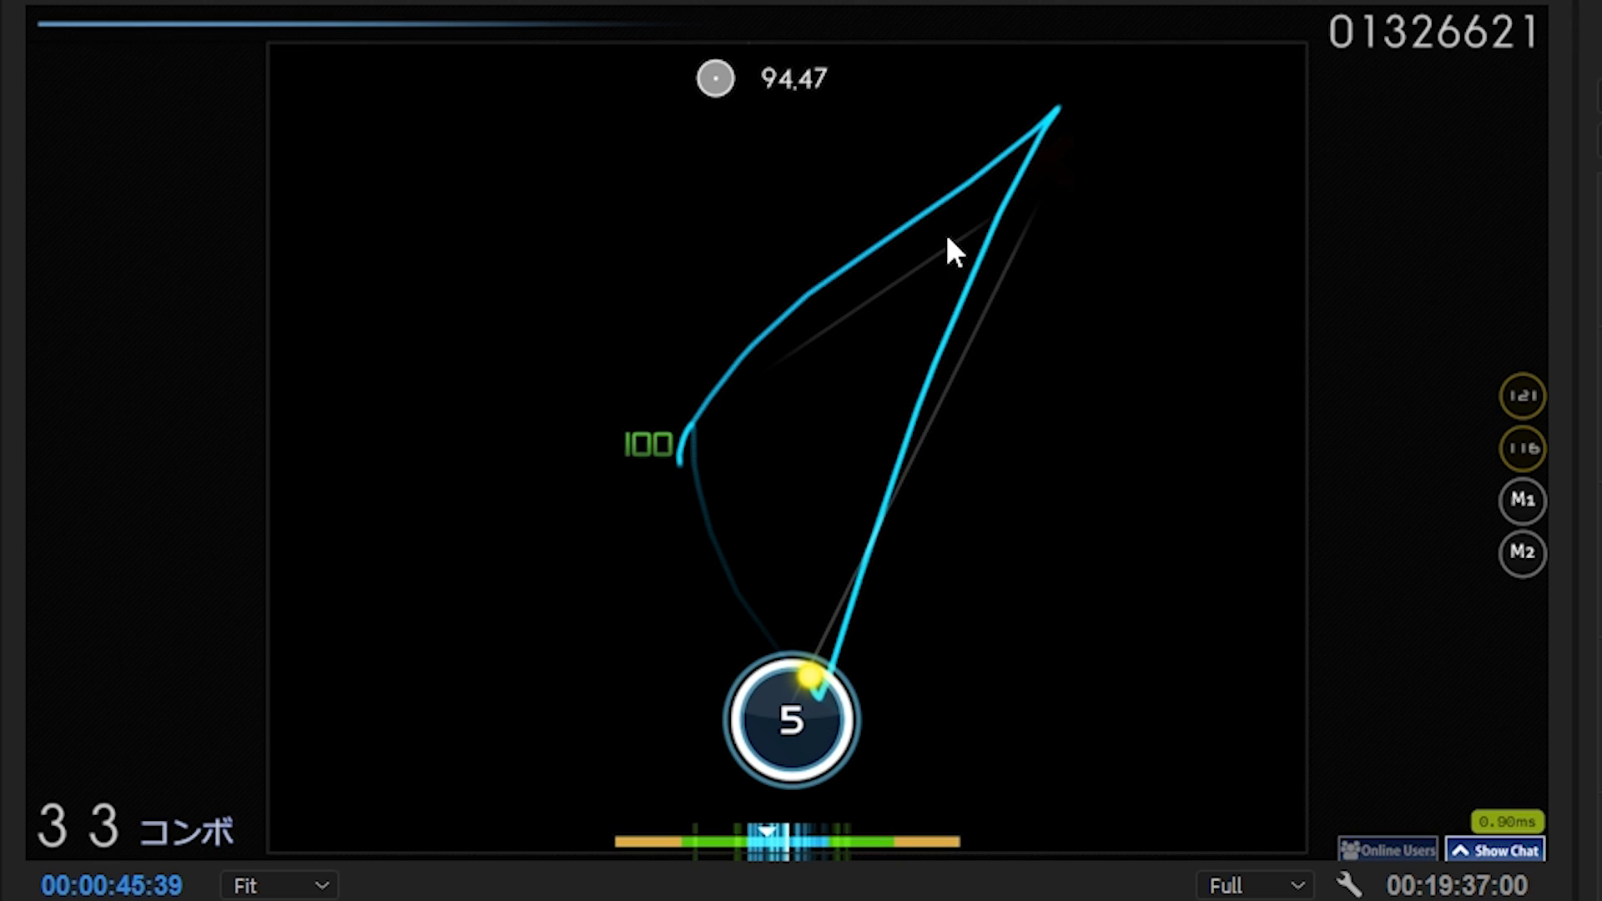
{"action": "key", "text": "Right"}
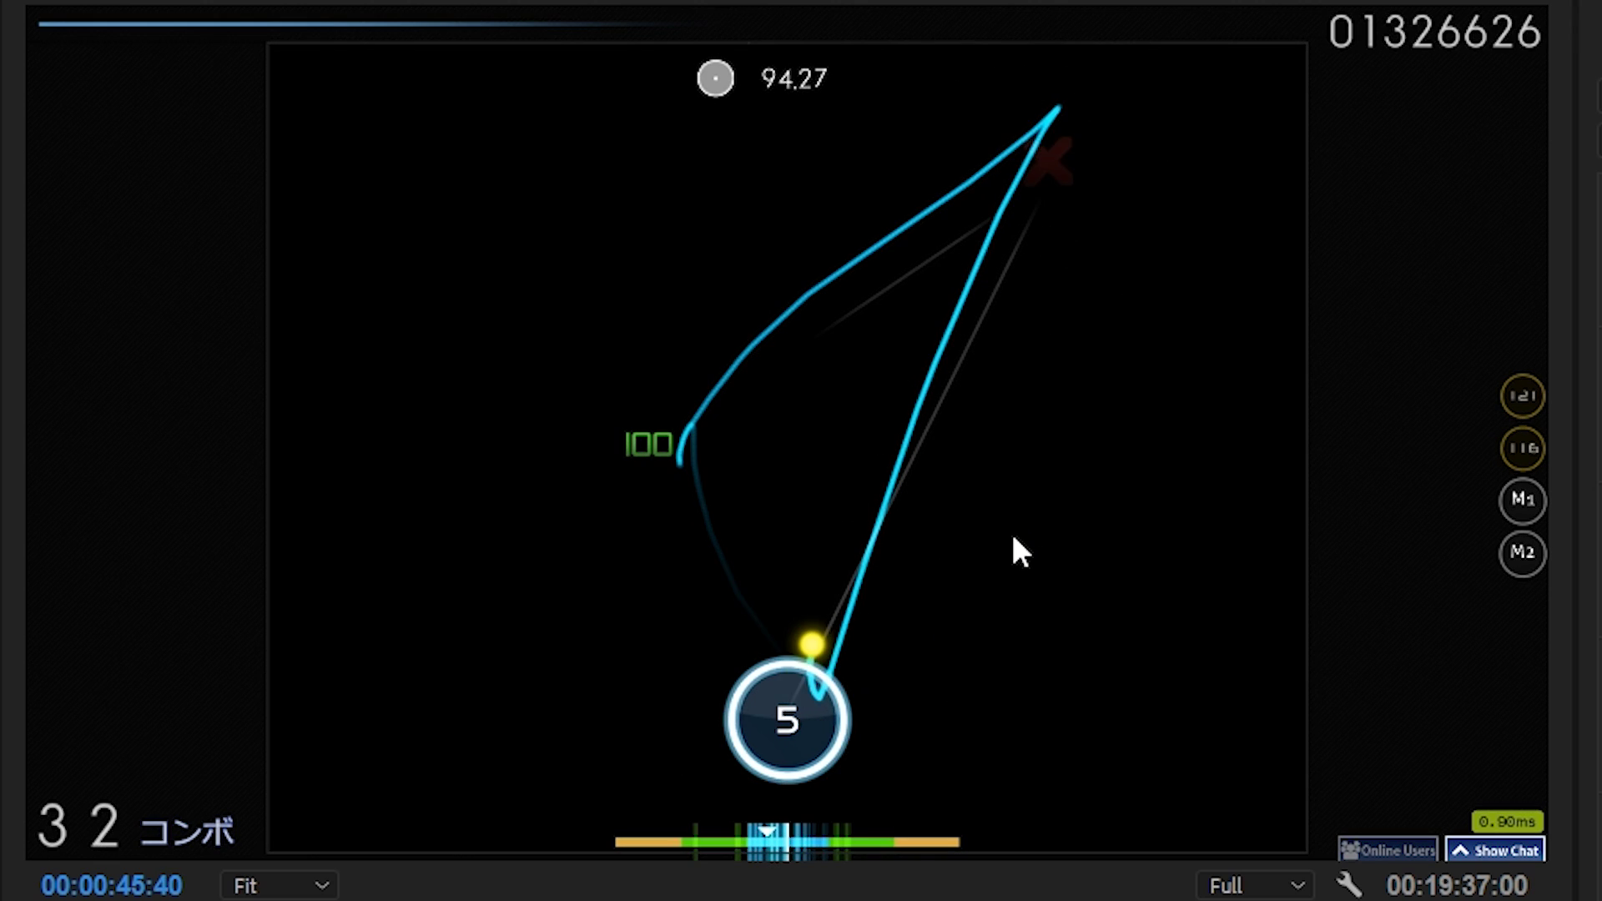
{"action": "key", "text": "Right"}
{"action": "key", "text": "Right"}
{"action": "key", "text": "Right"}
{"action": "key", "text": "Right"}
{"action": "key", "text": "Right"}
{"action": "key", "text": "Right"}
Rewind through 45:40 and 45:33 to 45:21, where counters read 119 and 114.
{"action": "key", "text": "Left"}
{"action": "key", "text": "Left"}
{"action": "key", "text": "Left"}
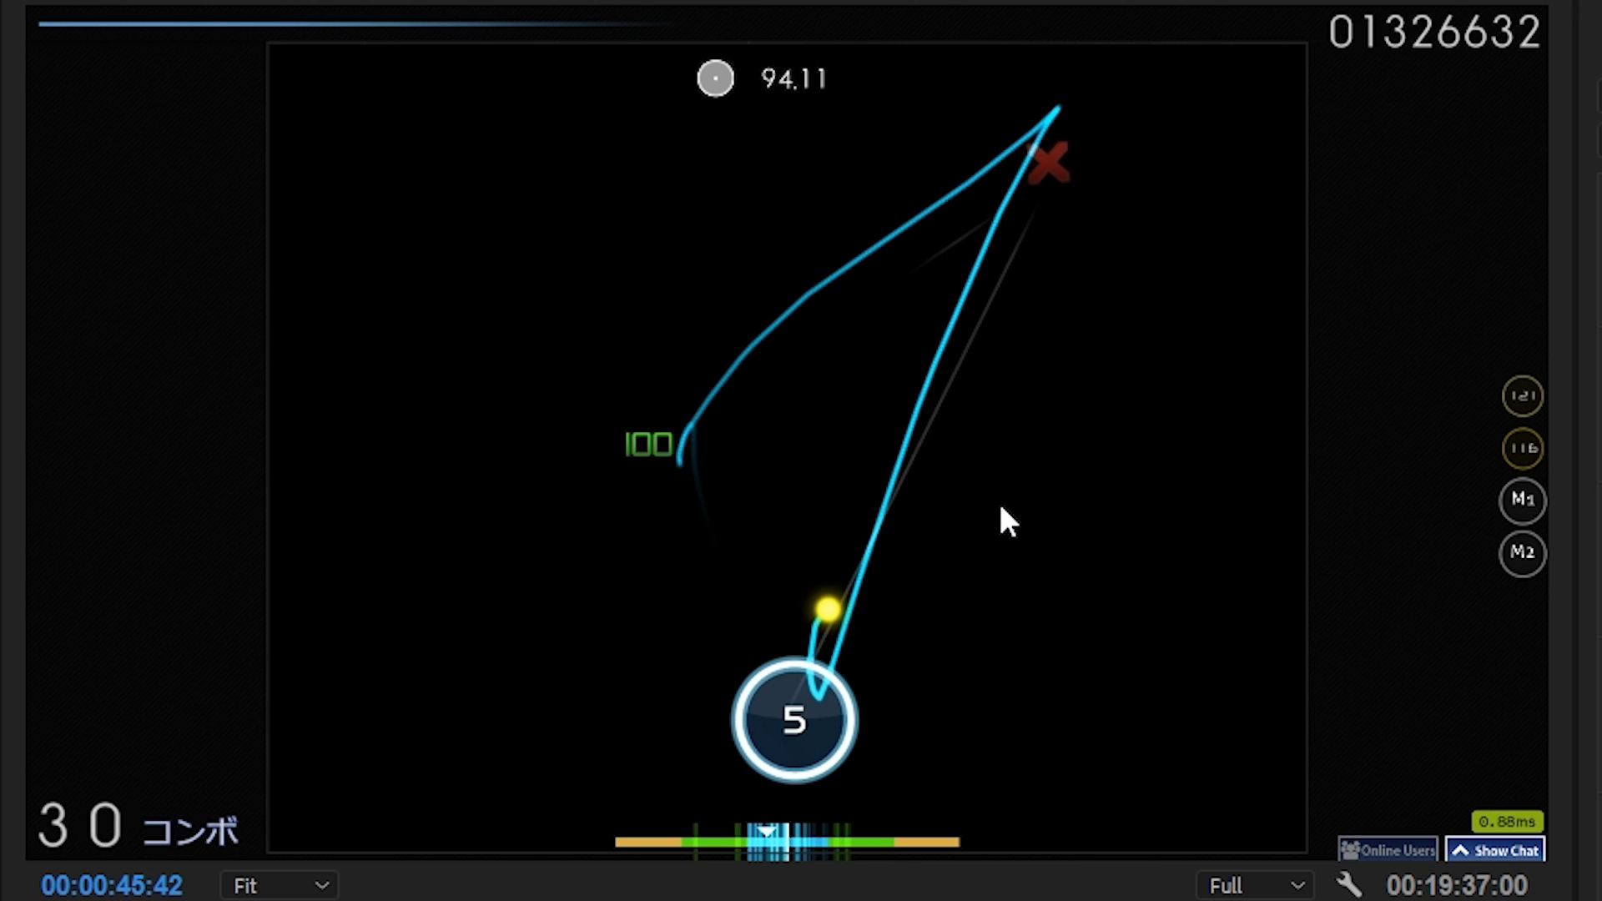
{"action": "key", "text": "Left"}
{"action": "key", "text": "Left"}
{"action": "key", "text": "Left"}
{"action": "key", "text": "Left"}
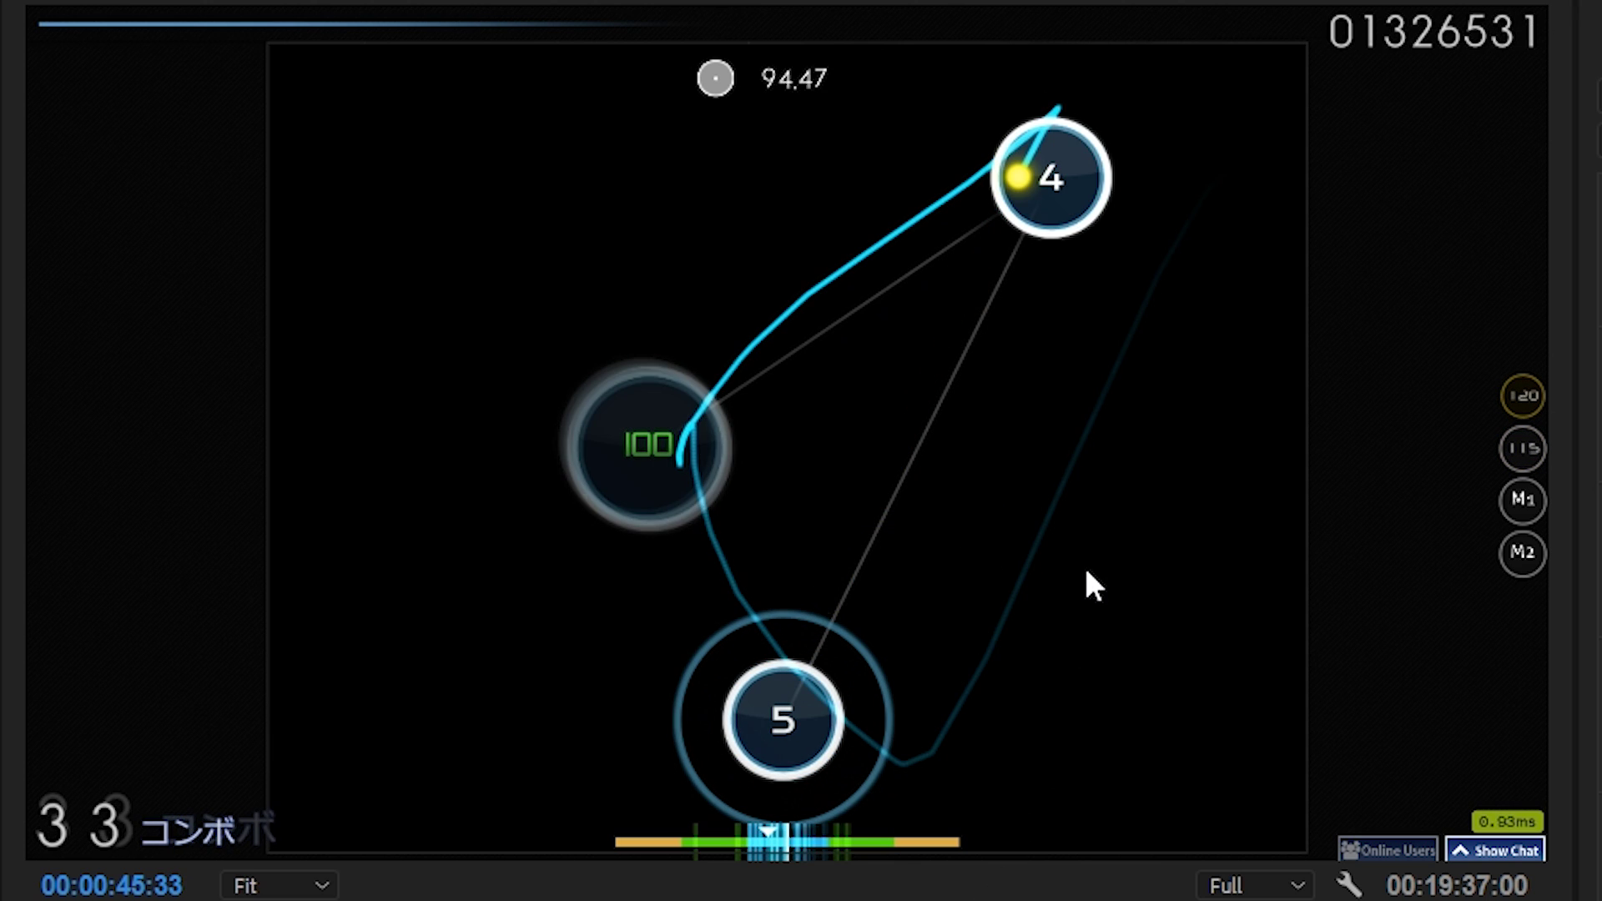
{"action": "key", "text": "Left"}
{"action": "key", "text": "Left"}
{"action": "key", "text": "Left"}
{"action": "key", "text": "Left"}
{"action": "key", "text": "Left"}
{"action": "key", "text": "Left"}
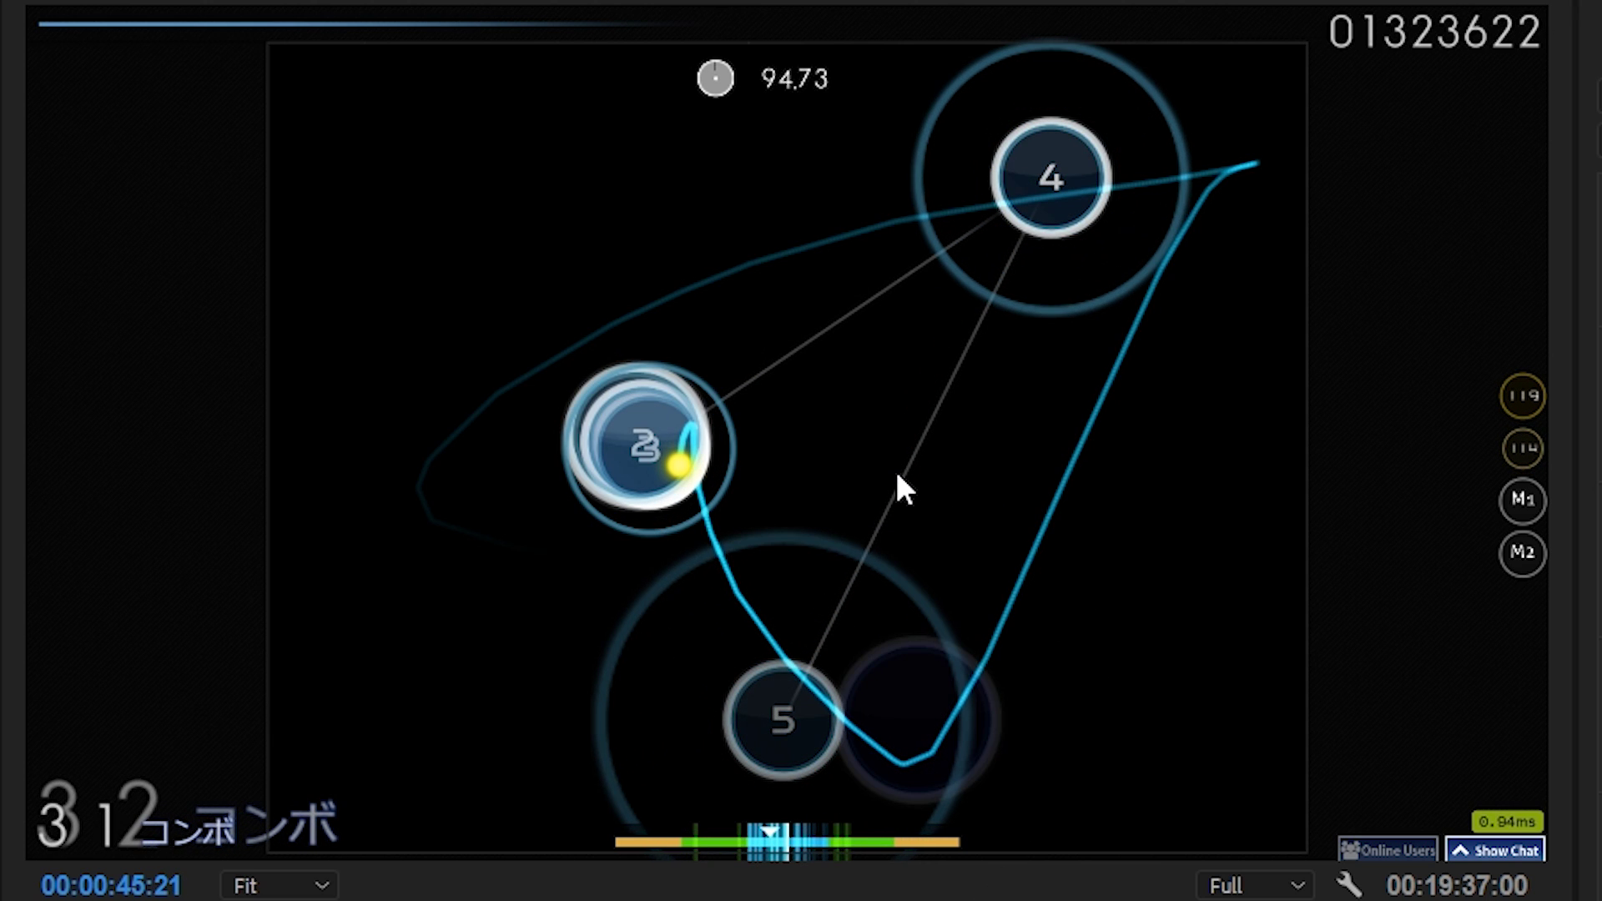
Rewind to 45:14, then stop playback at 00:00:47:29, past the miss.
{"action": "key", "text": "Left"}
{"action": "key", "text": "Left"}
{"action": "key", "text": "Left"}
{"action": "key", "text": "Left"}
{"action": "key", "text": "Left"}
{"action": "key", "text": "Left"}
{"action": "key", "text": "Left"}
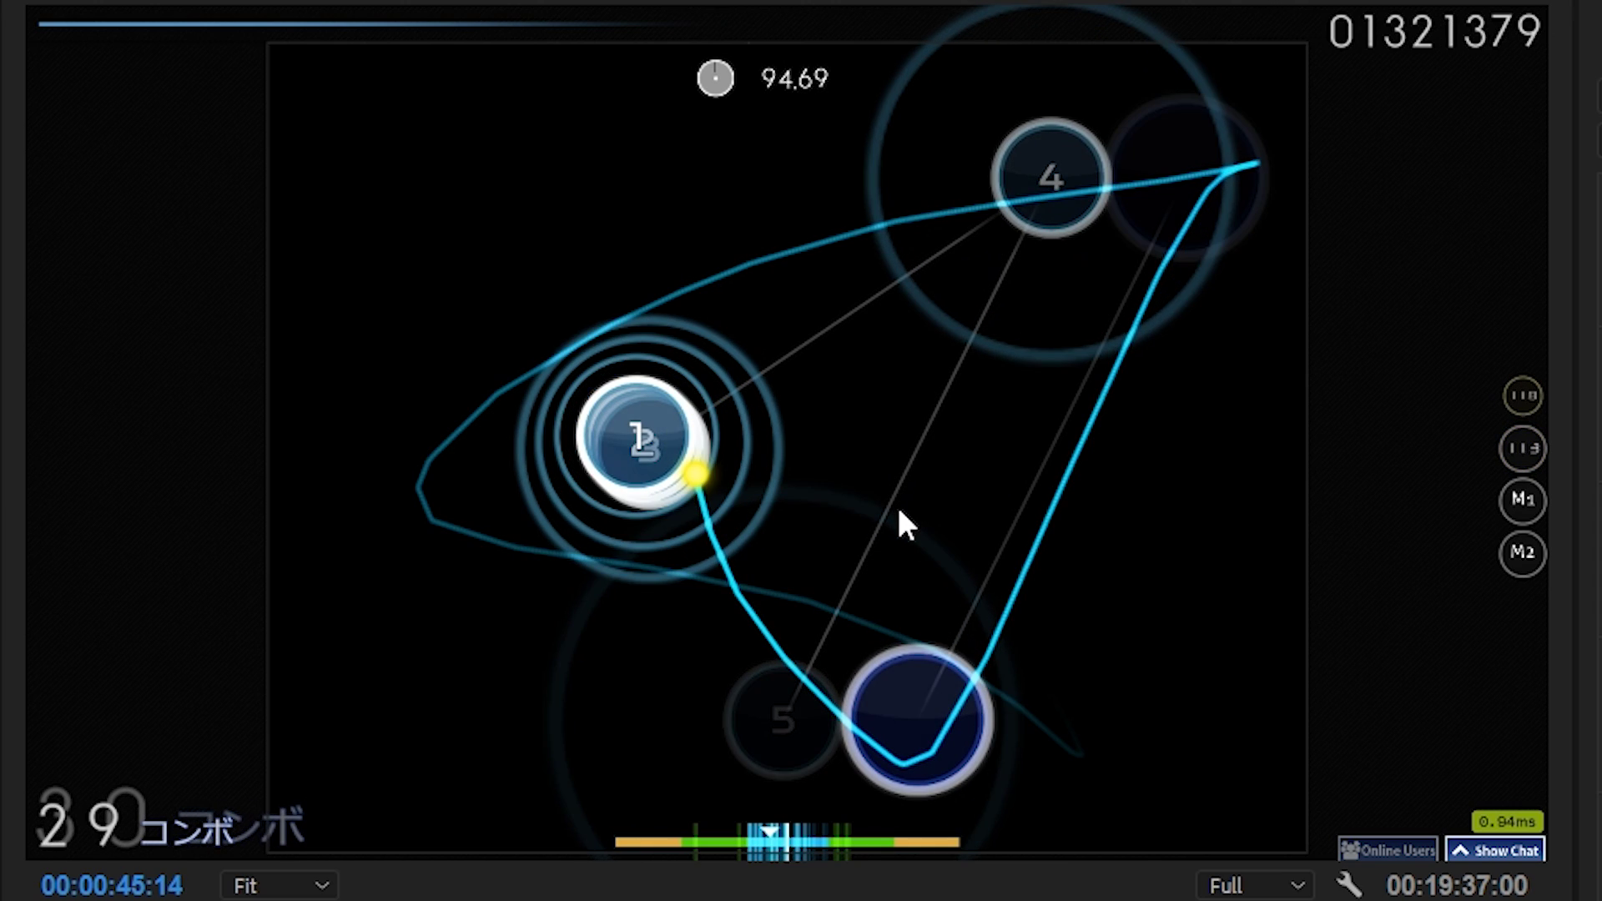
{"action": "key", "text": "Left"}
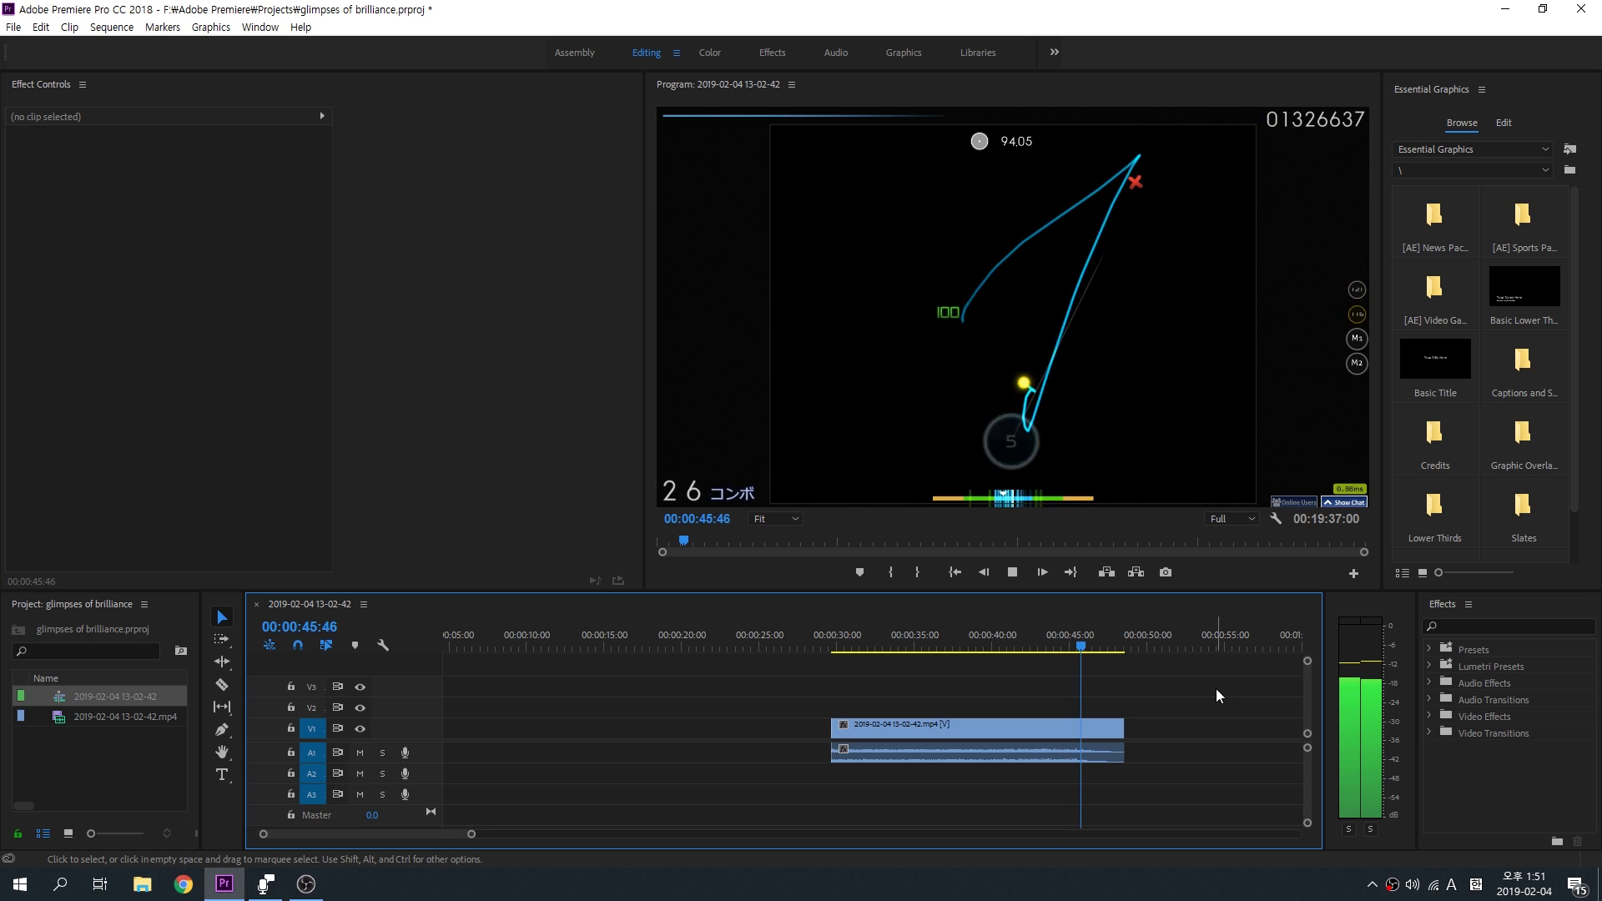
{"action": "key", "text": "space"}
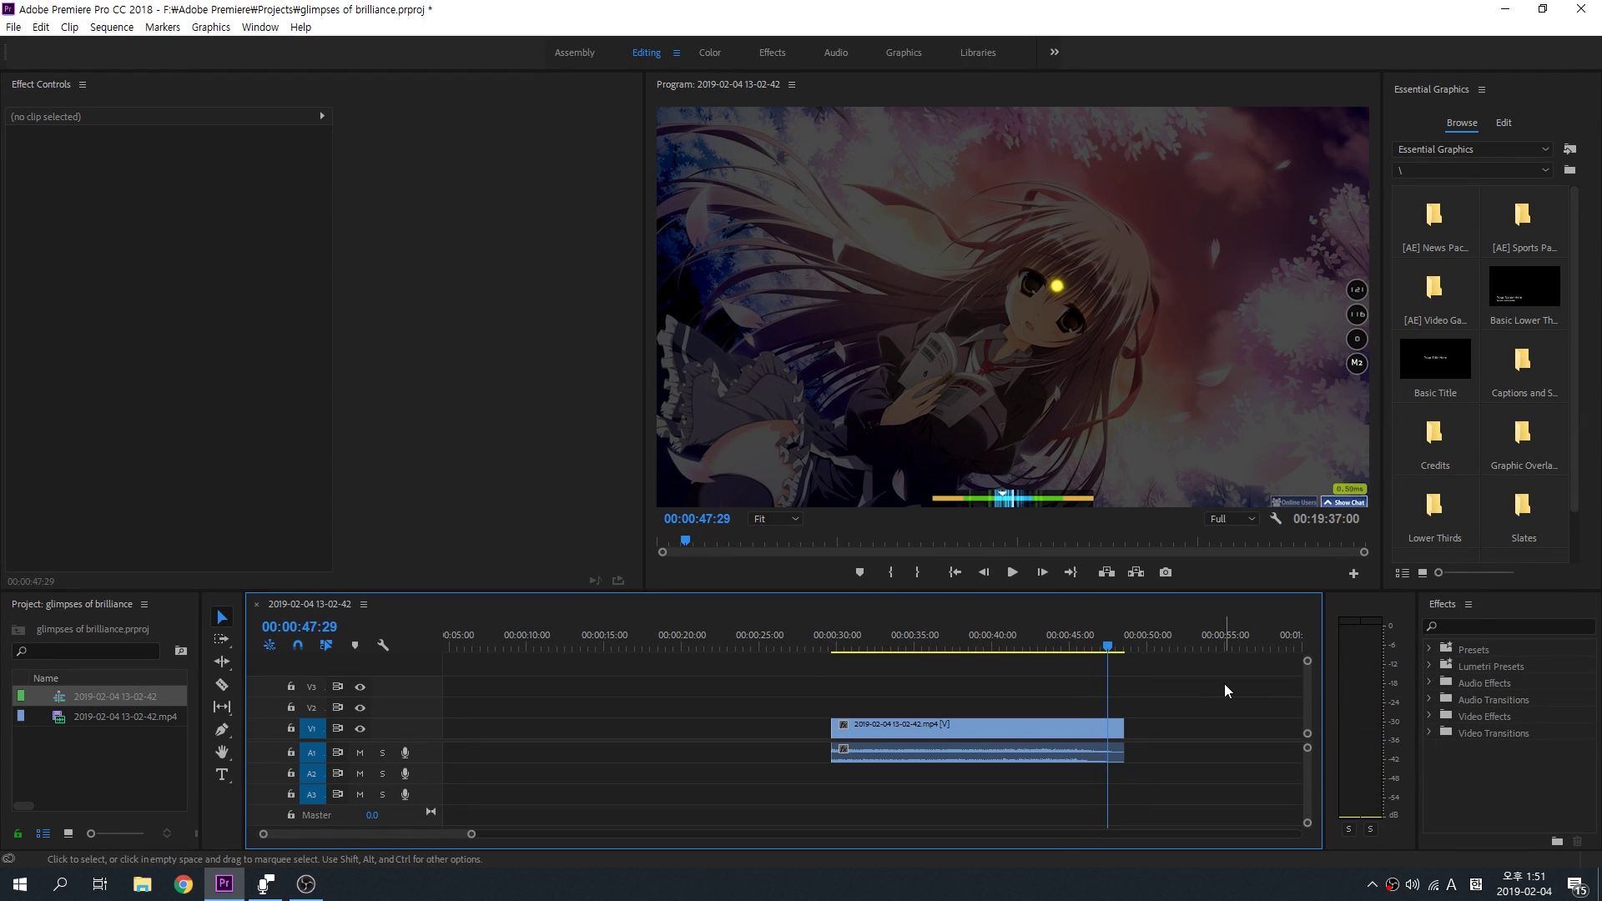